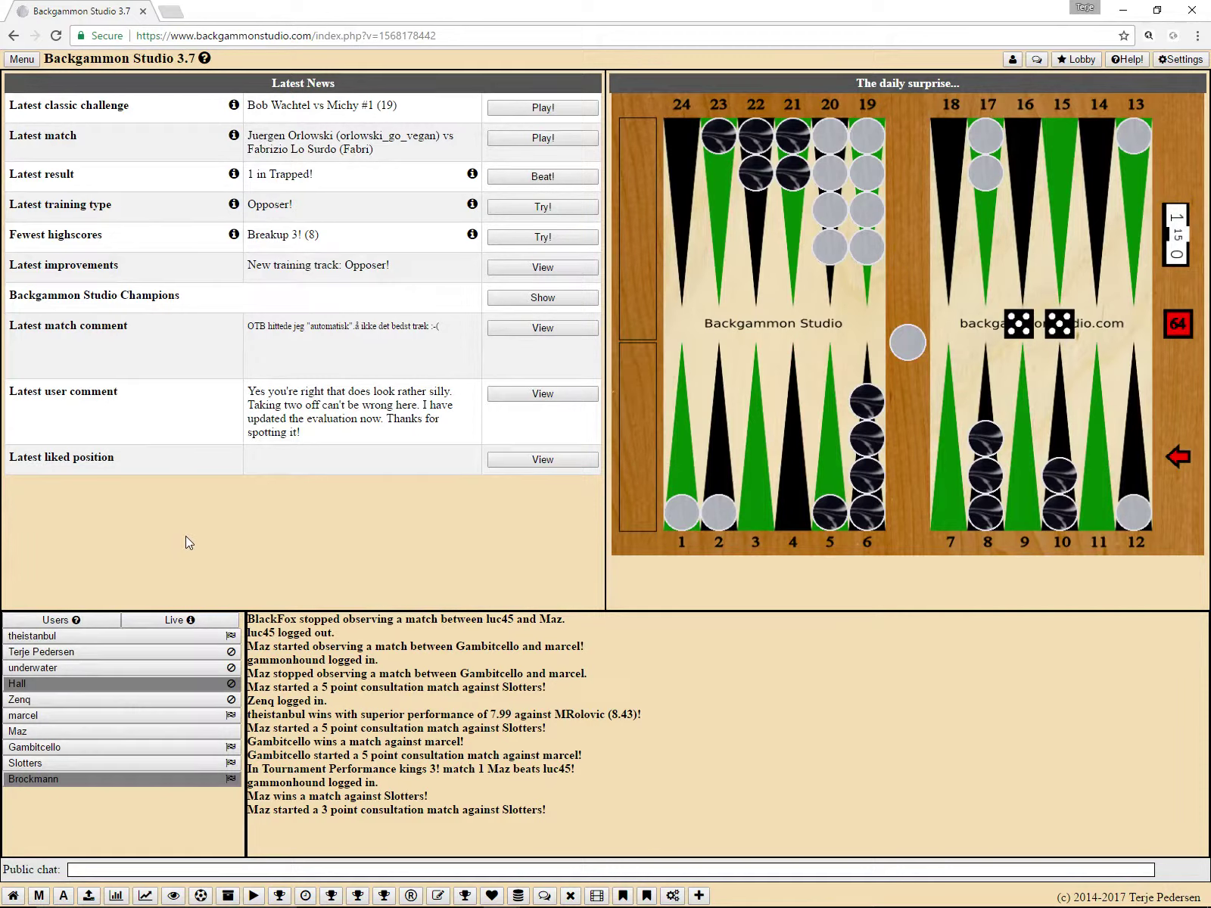
Open the Educational Videos list and give "En teoretisk gennemgang part 1" a rating of 5.
{"action": "left_click", "coordinate": [29, 62]}
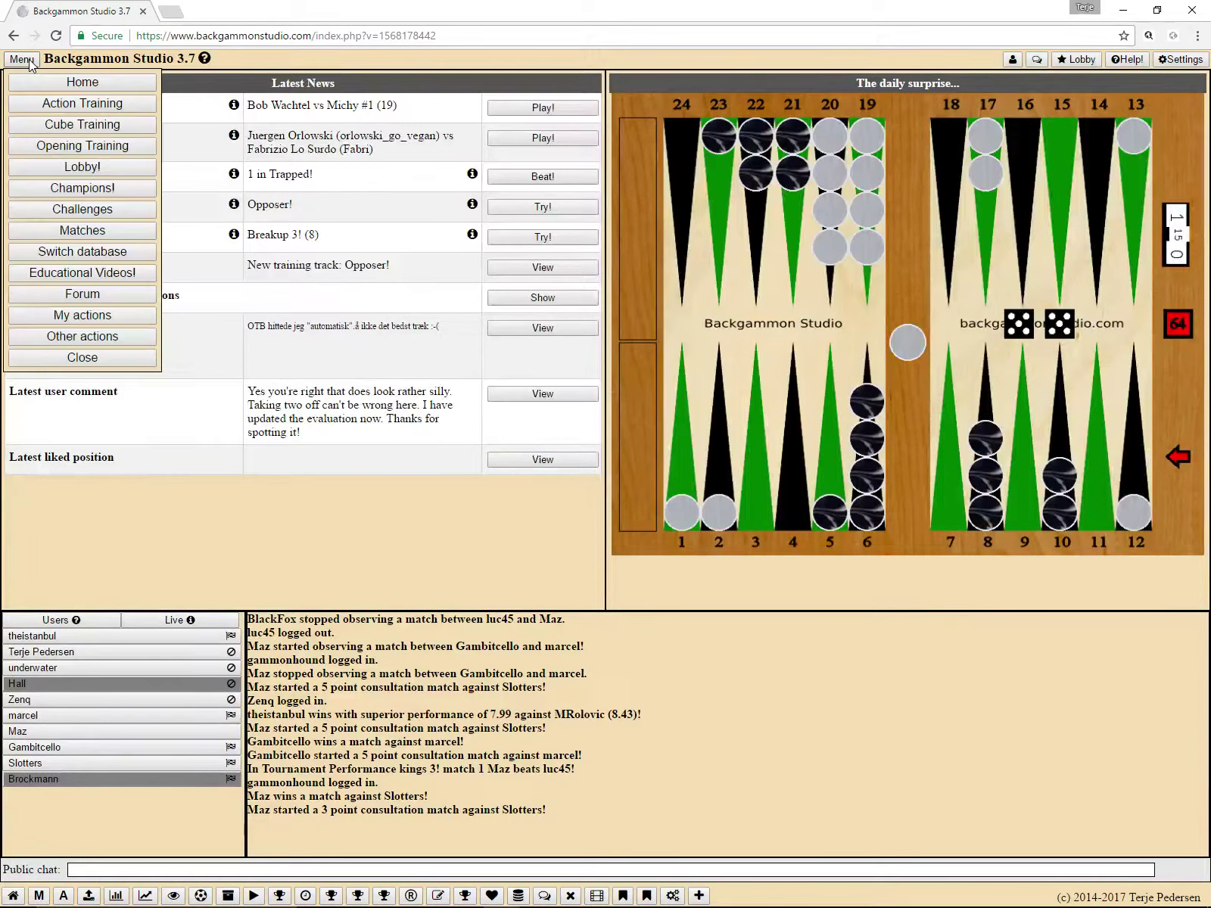
{"action": "left_click", "coordinate": [110, 279]}
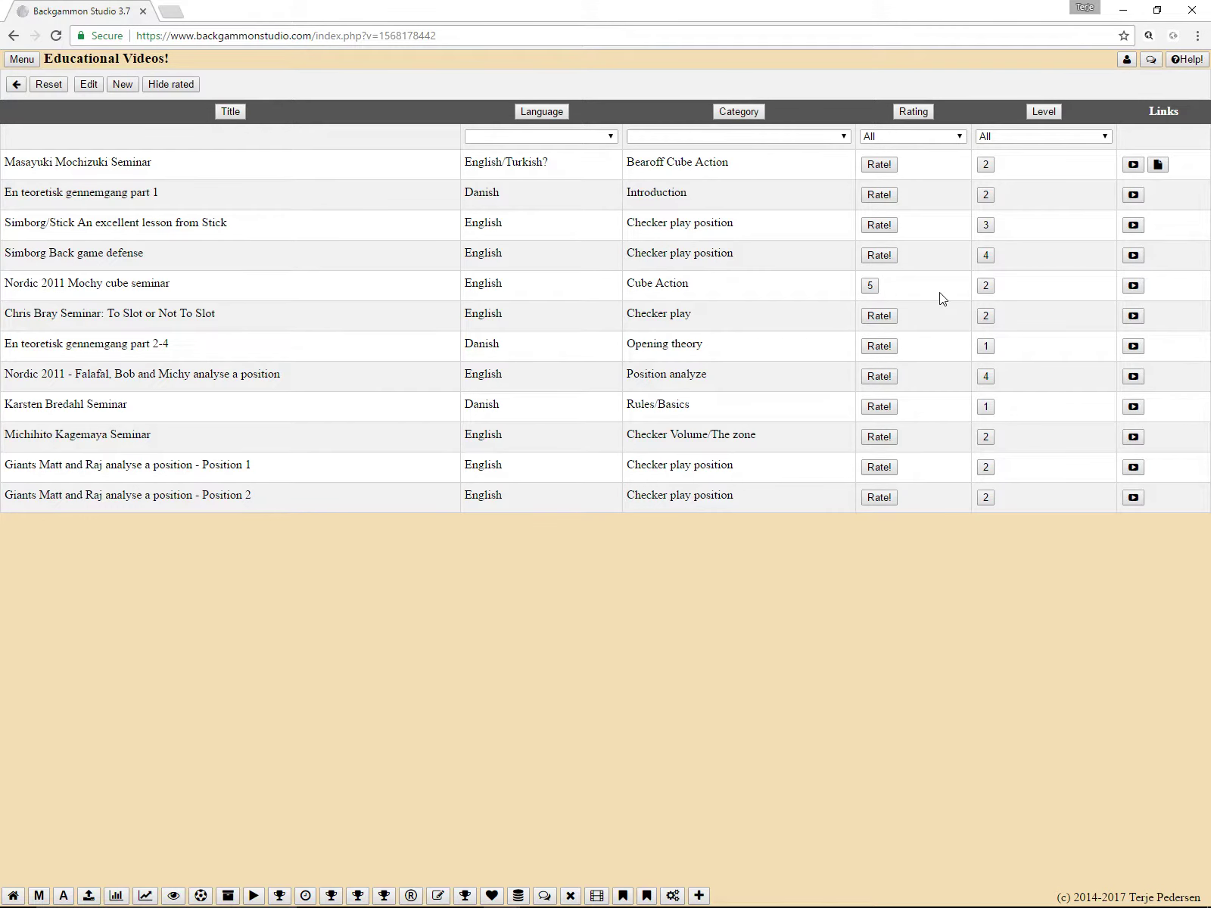
{"action": "left_click", "coordinate": [878, 194]}
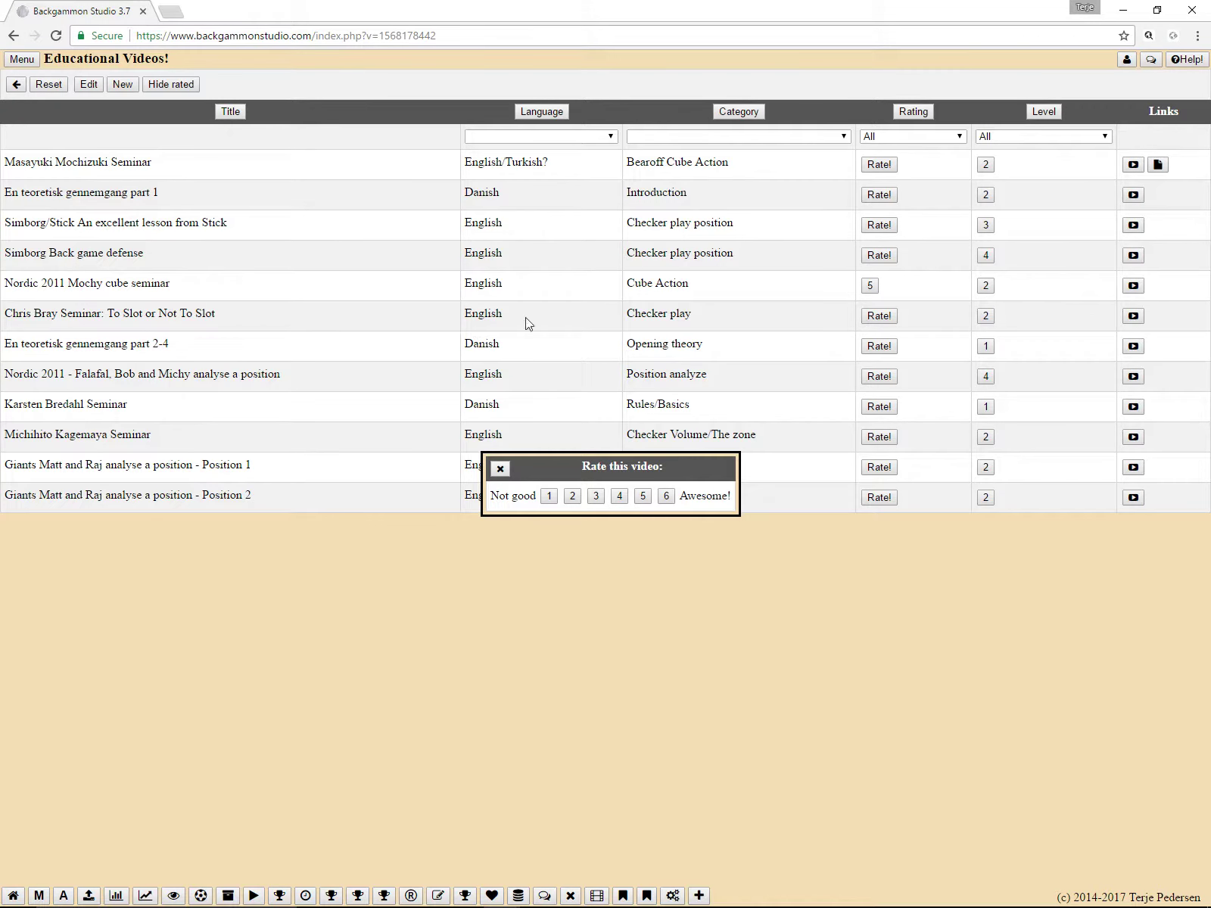
{"action": "left_click", "coordinate": [642, 496]}
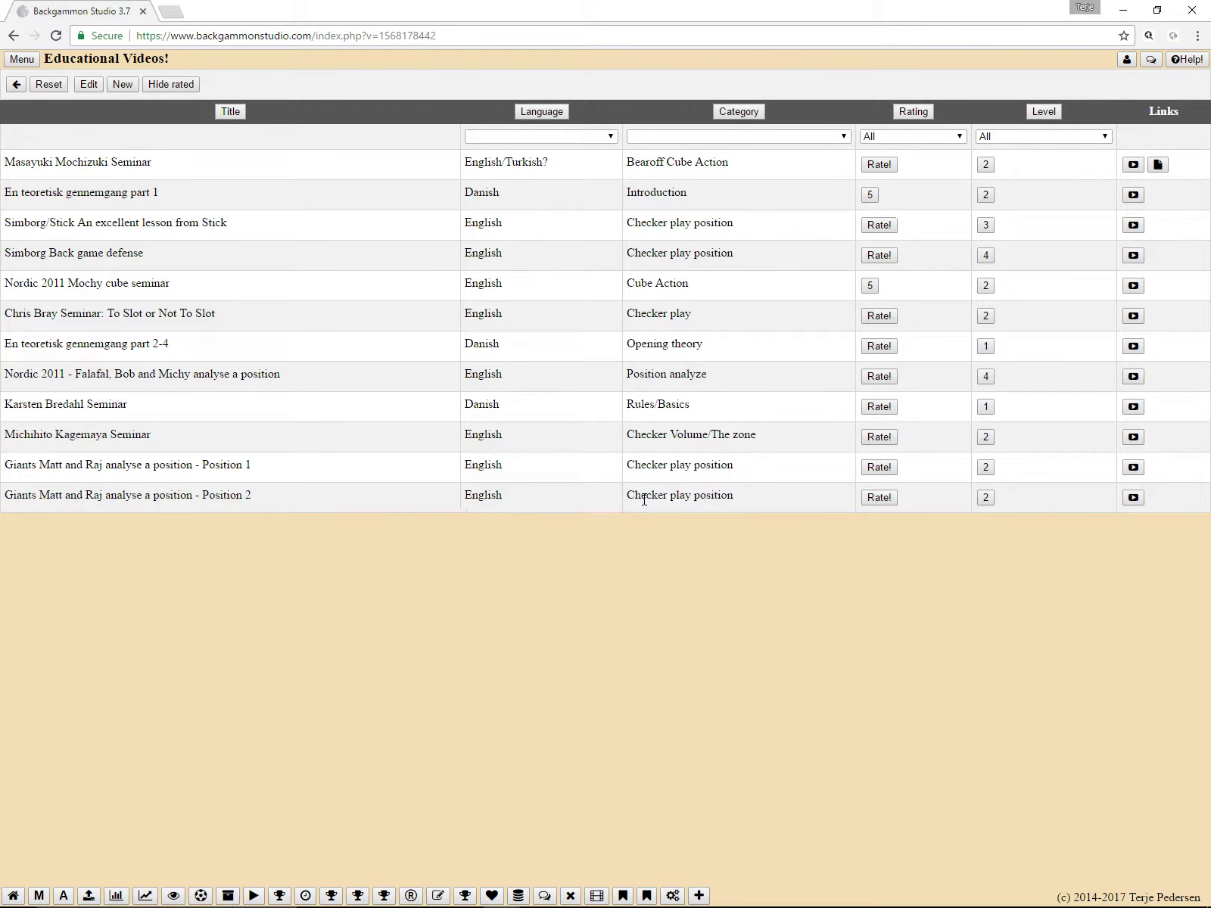
{"action": "left_click", "coordinate": [985, 200]}
Open the "To Slot or Not To Slot" seminar video and play it in an enlarged video window.
{"action": "left_click", "coordinate": [1133, 317]}
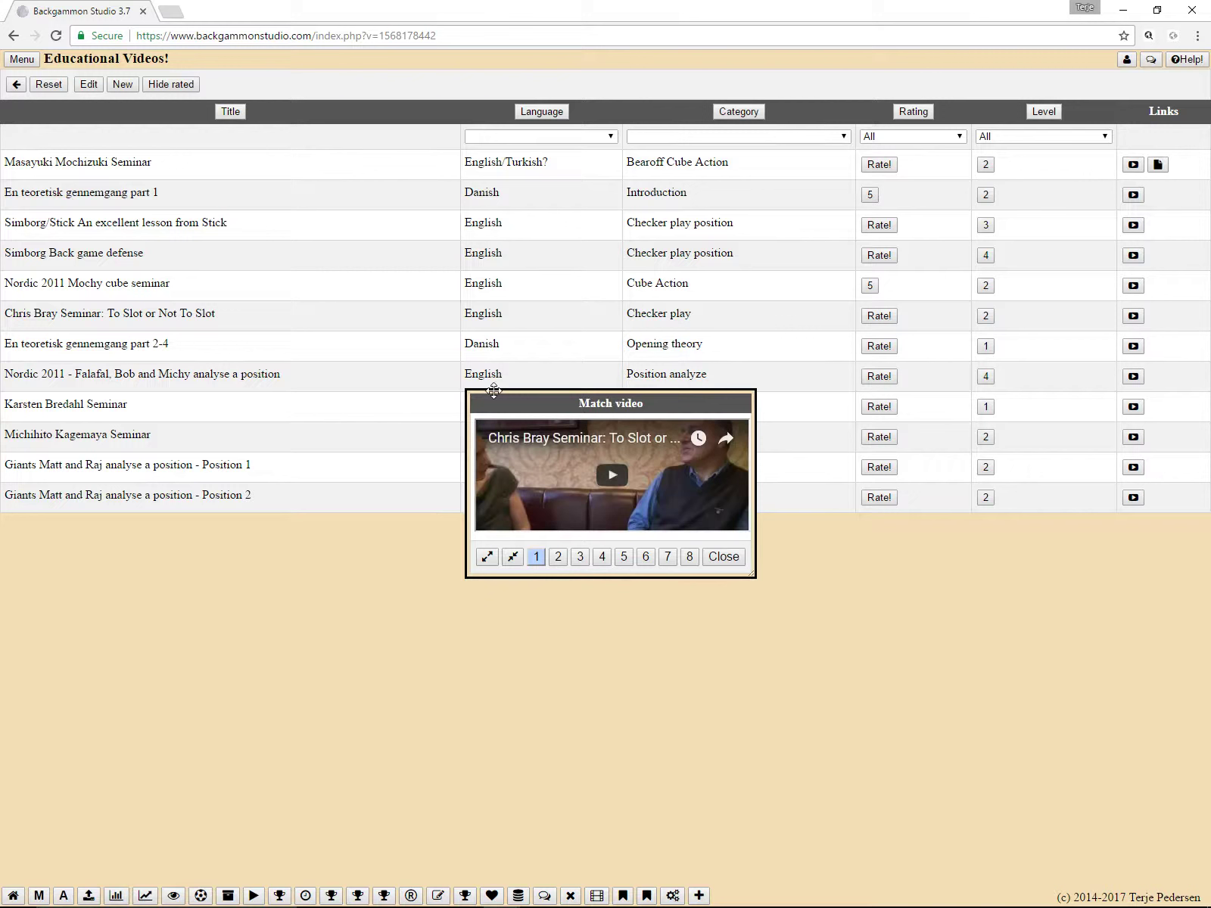
{"action": "left_click_drag", "start_coordinate": [554, 410], "coordinate": [360, 239]}
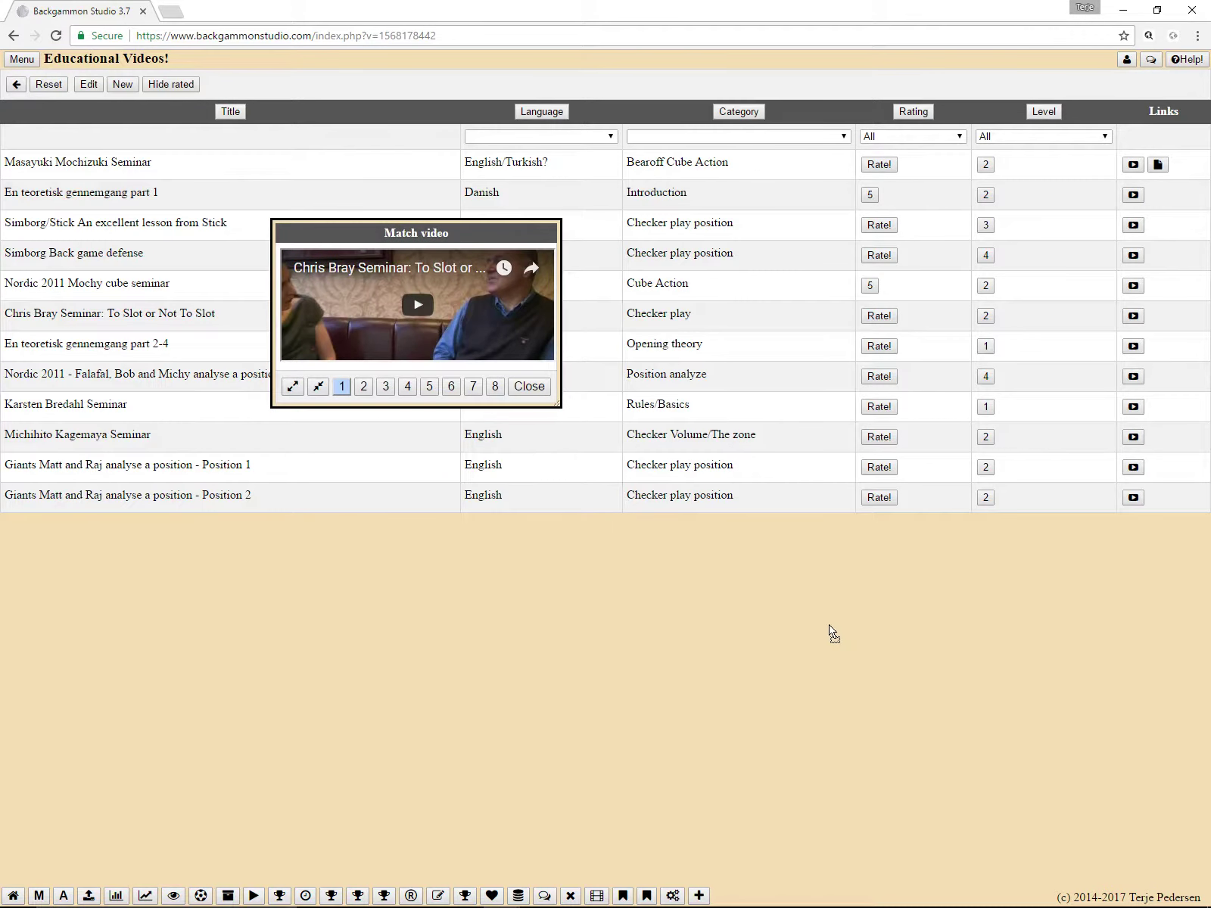
{"action": "left_click_drag", "start_coordinate": [555, 404], "coordinate": [967, 774]}
{"action": "left_click", "coordinate": [621, 487]}
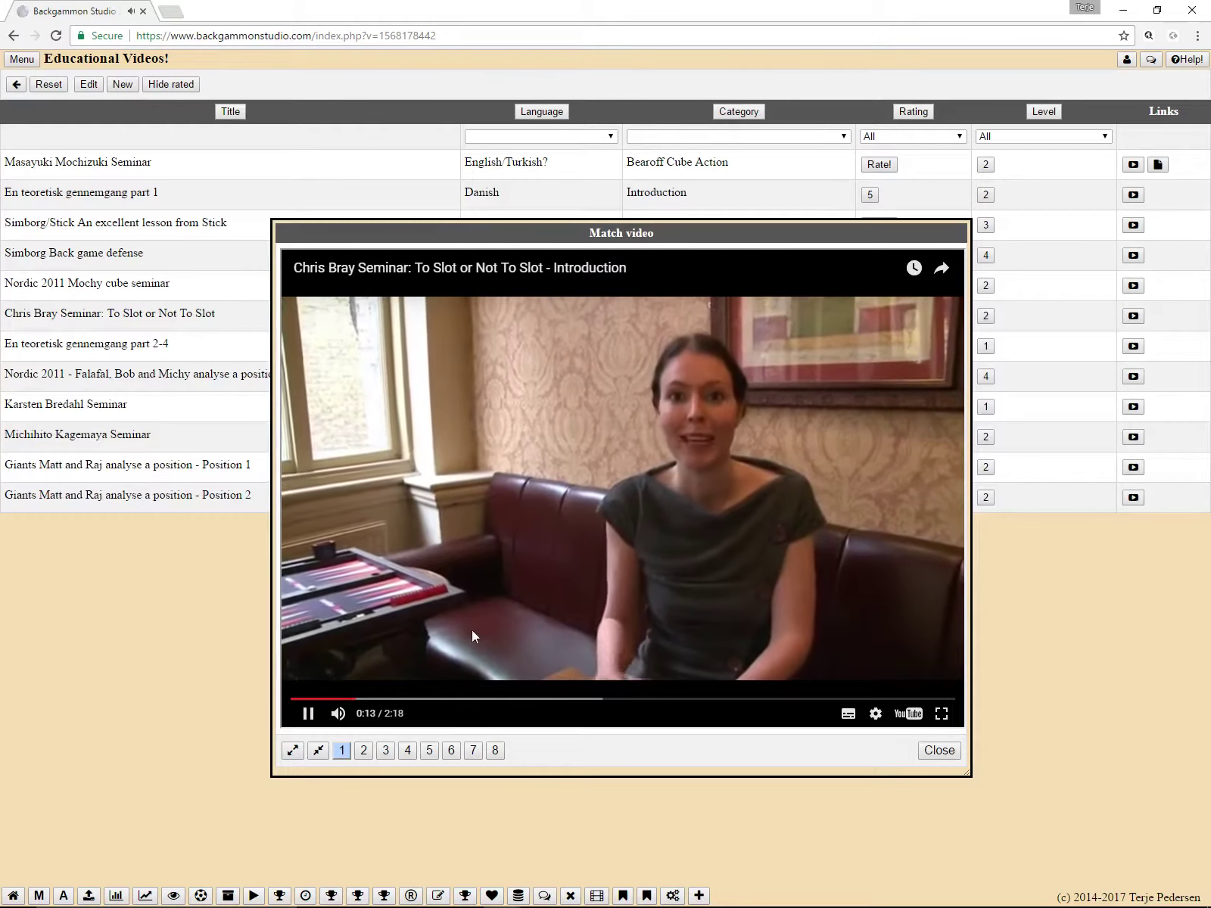
Mute and pause the seminar video and close its window.
{"action": "left_click", "coordinate": [338, 713]}
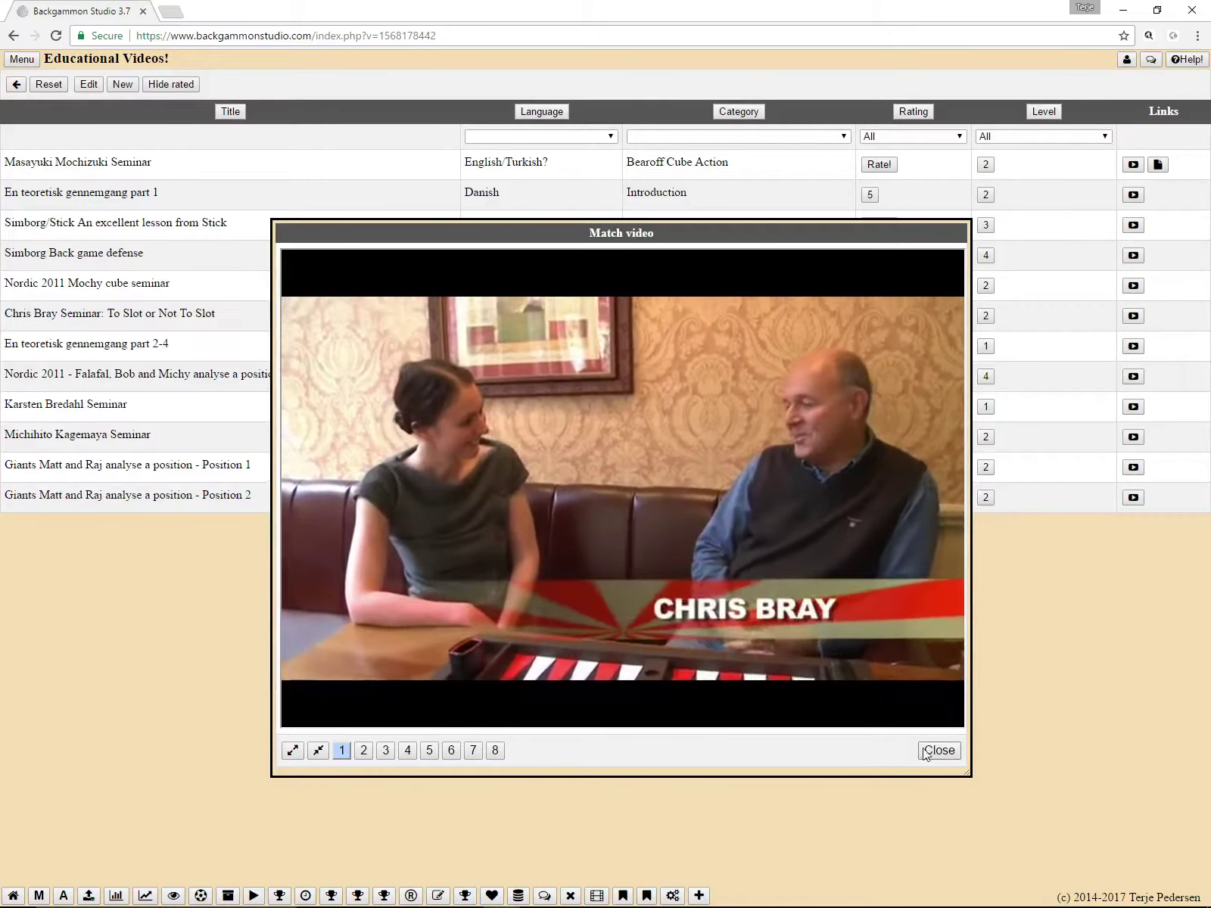
{"action": "left_click", "coordinate": [705, 568]}
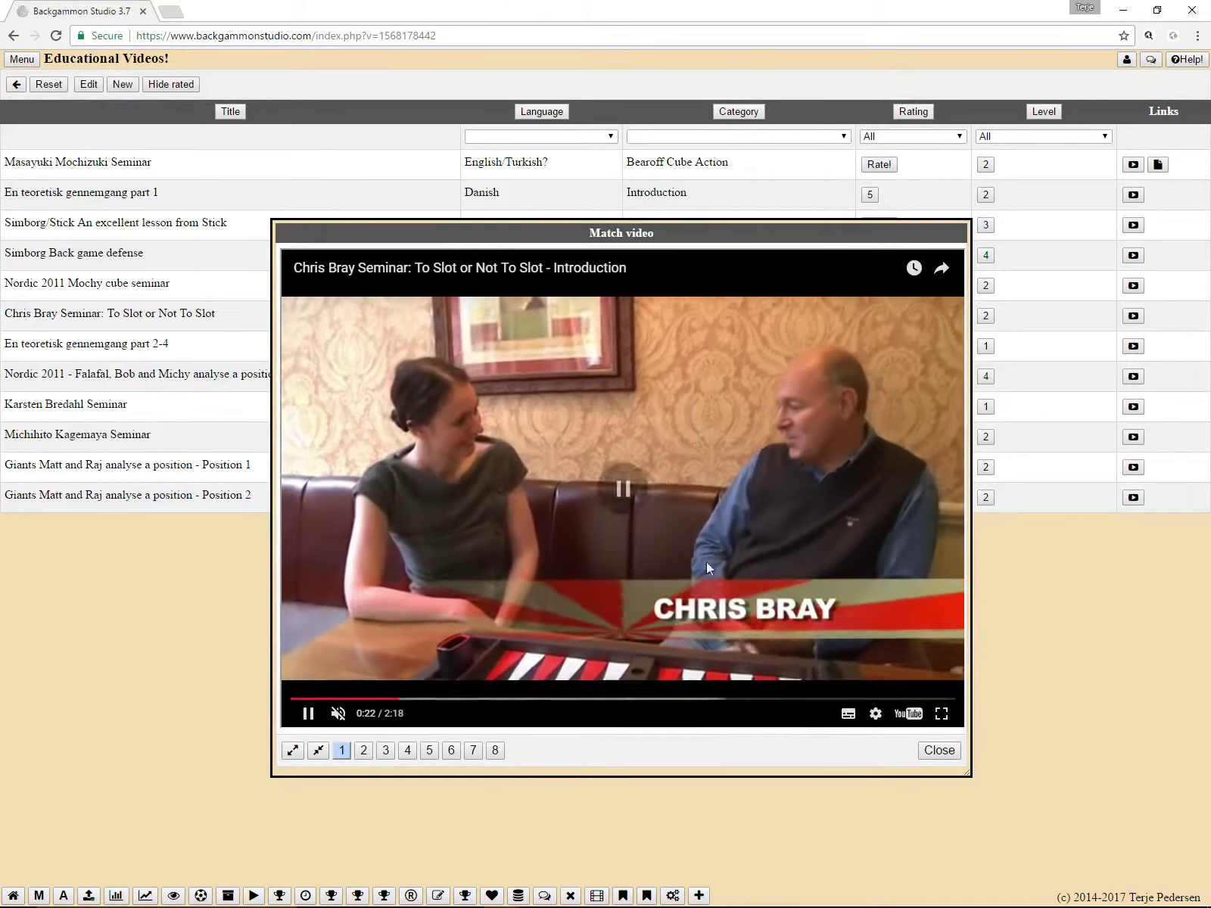
{"action": "left_click", "coordinate": [934, 752]}
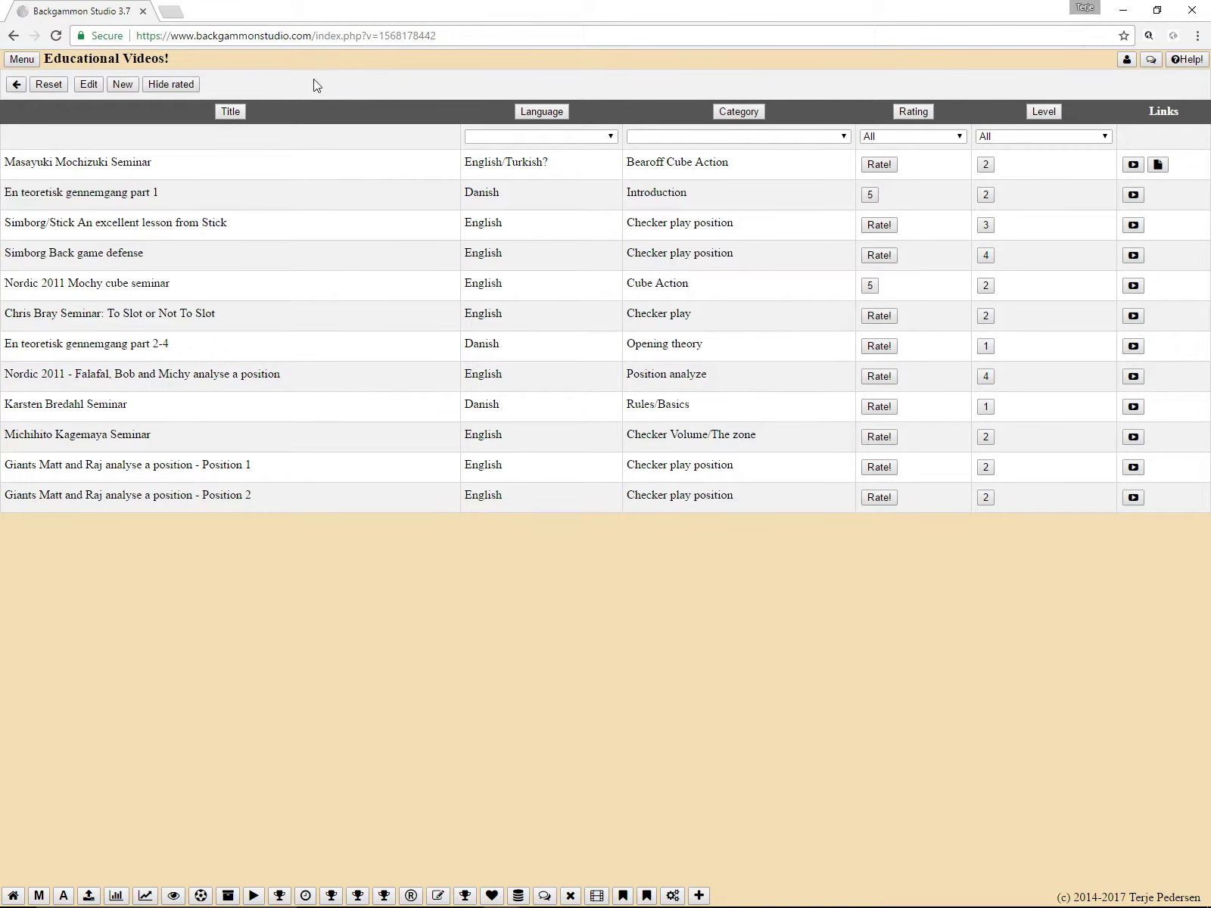
Hide the already rated videos and reset the list to its full contents.
{"action": "left_click", "coordinate": [169, 85]}
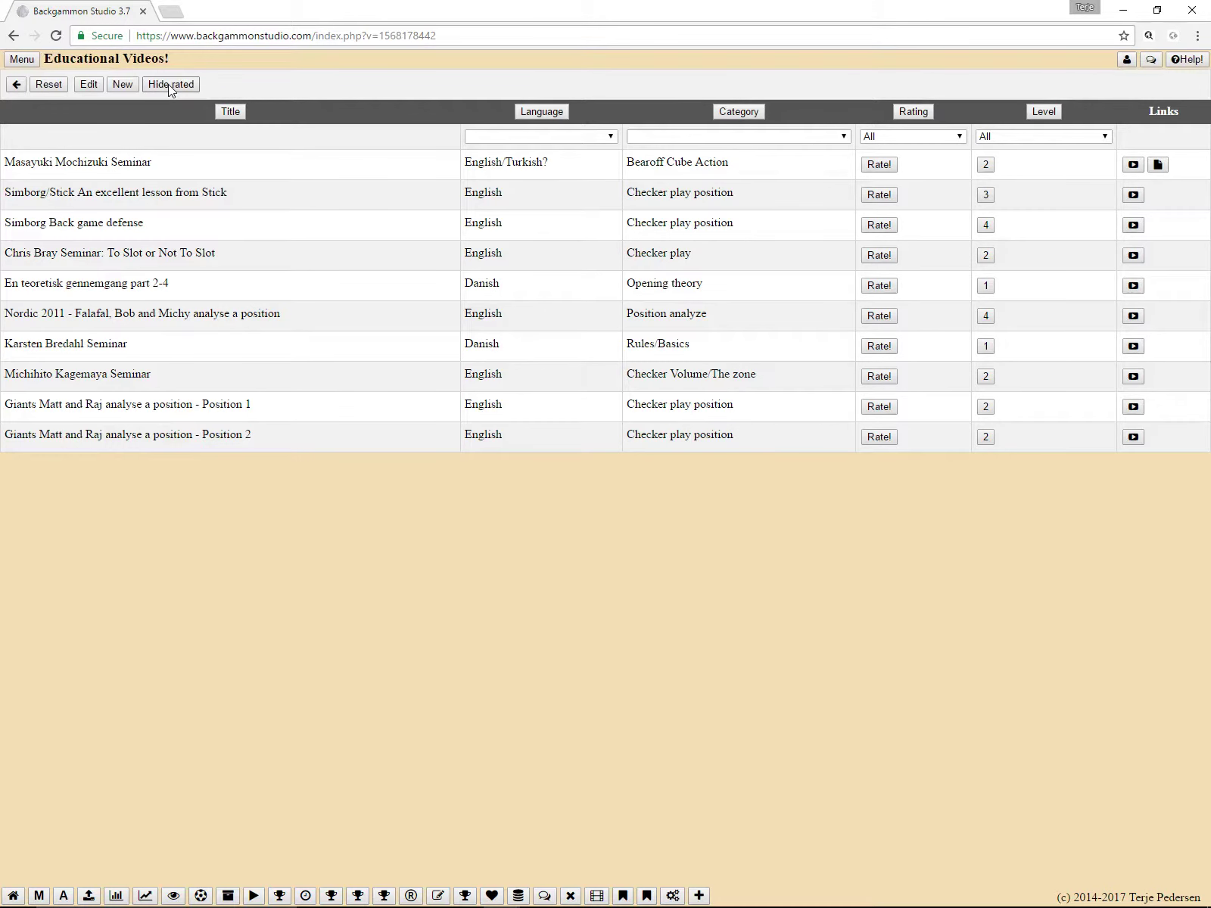
{"action": "left_click", "coordinate": [58, 87]}
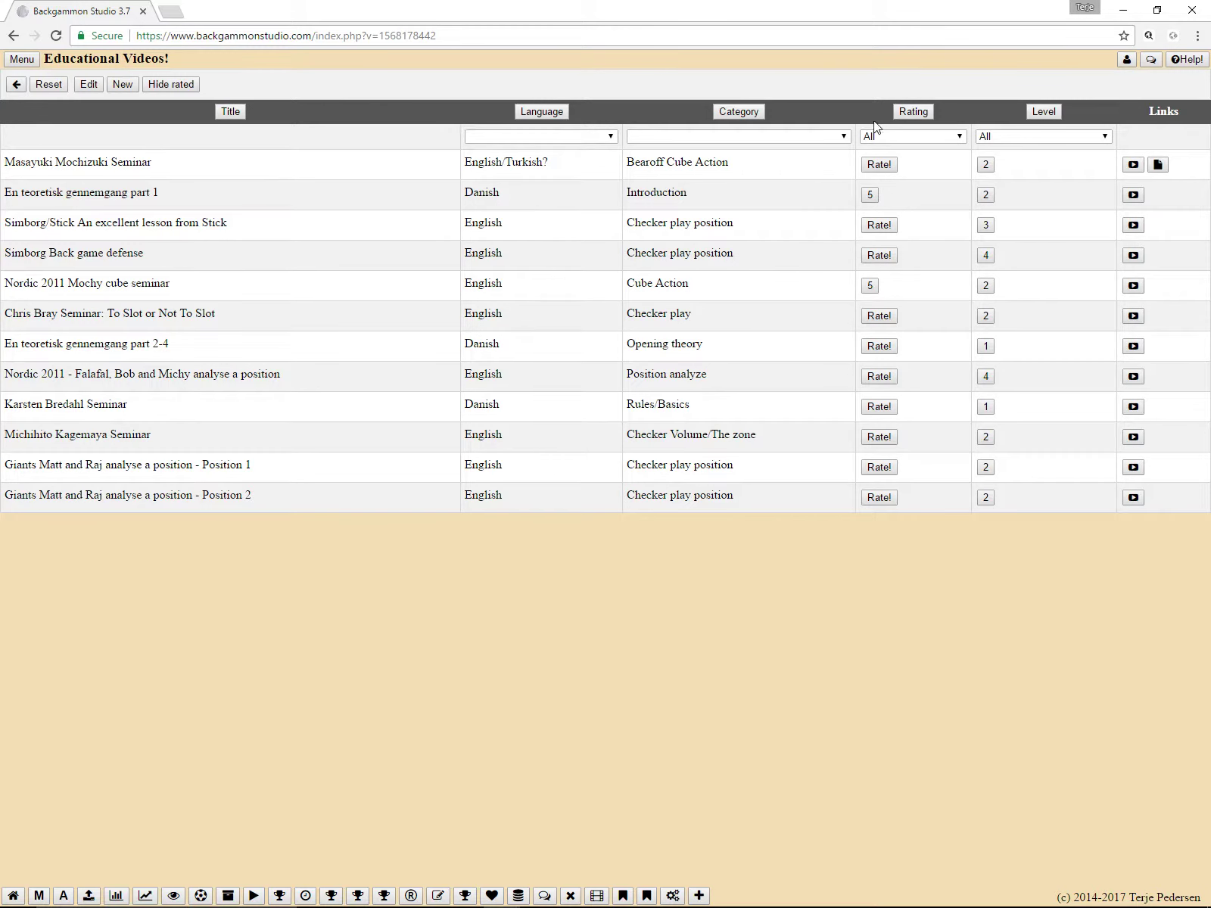
Sort the video list by title, language, category and rating in turn, reversing the order of each.
{"action": "left_click", "coordinate": [233, 112]}
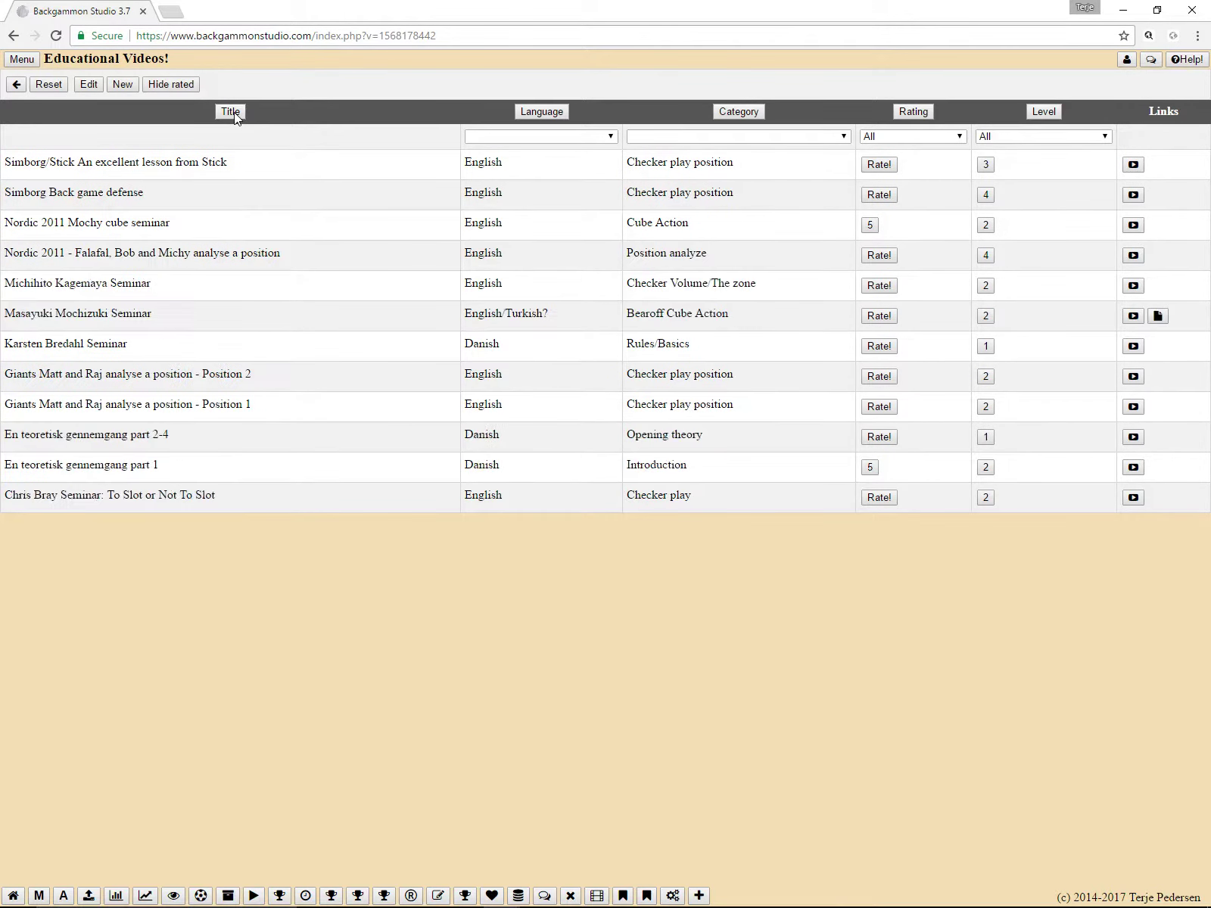
{"action": "left_click", "coordinate": [234, 112]}
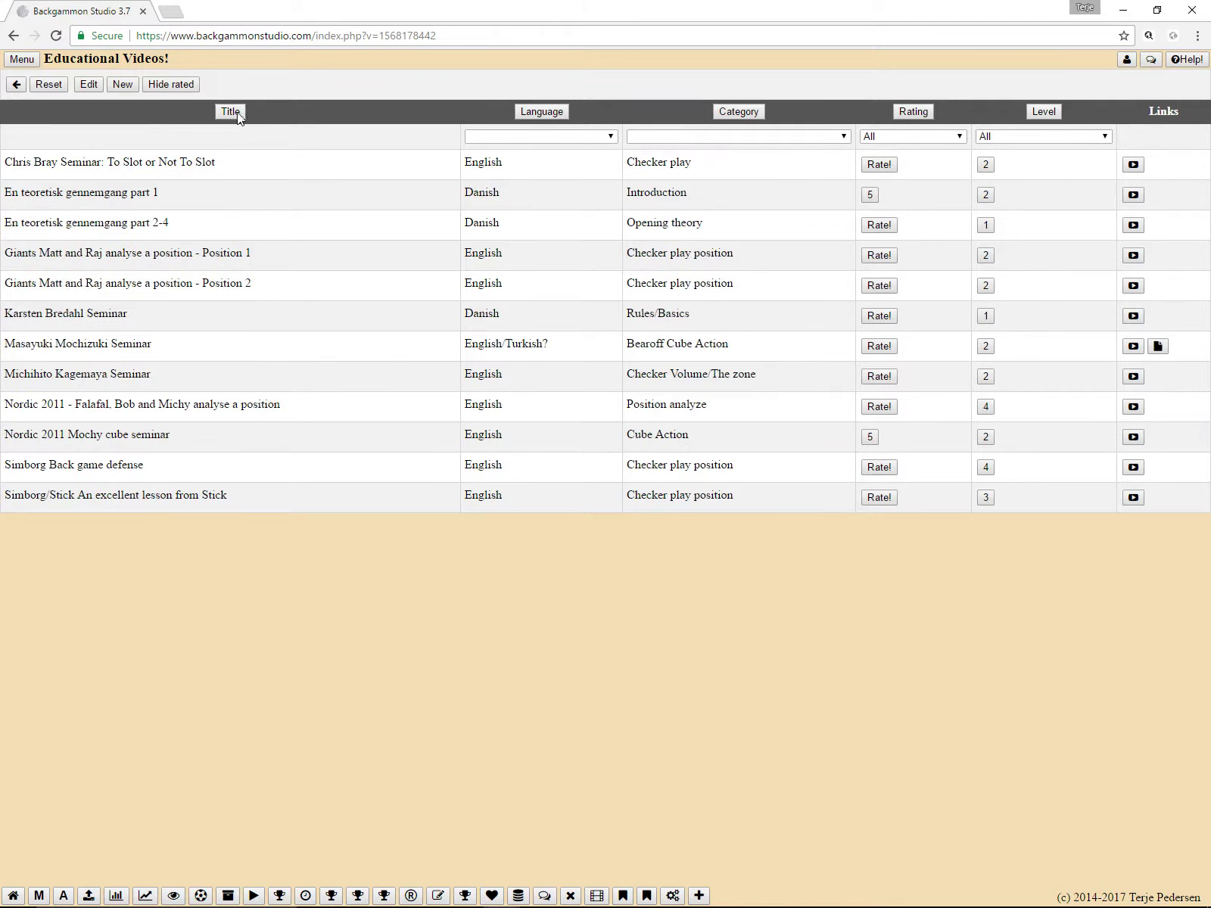
{"action": "left_click", "coordinate": [551, 111]}
{"action": "left_click", "coordinate": [551, 111]}
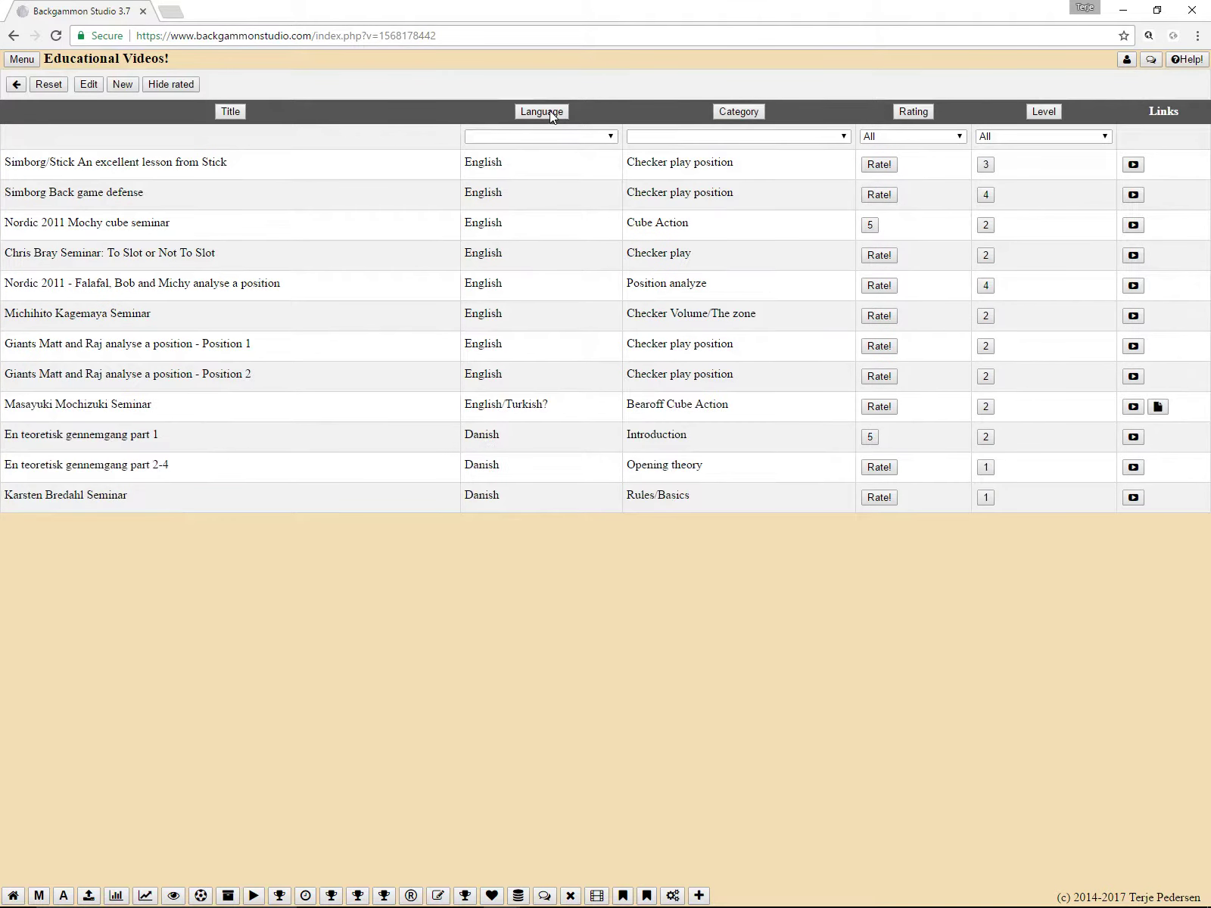
{"action": "left_click", "coordinate": [734, 110]}
{"action": "left_click", "coordinate": [735, 110]}
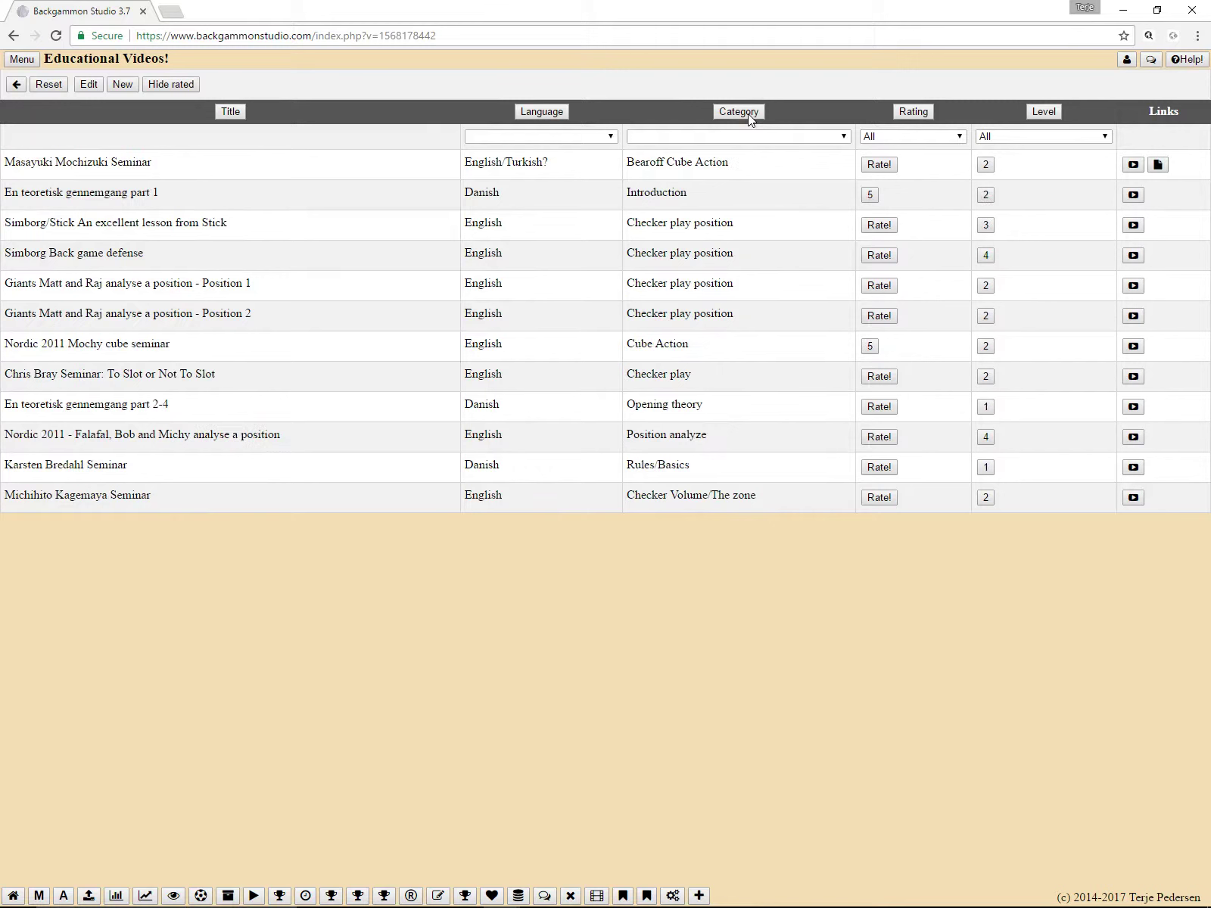
{"action": "left_click", "coordinate": [905, 113]}
{"action": "left_click", "coordinate": [909, 113]}
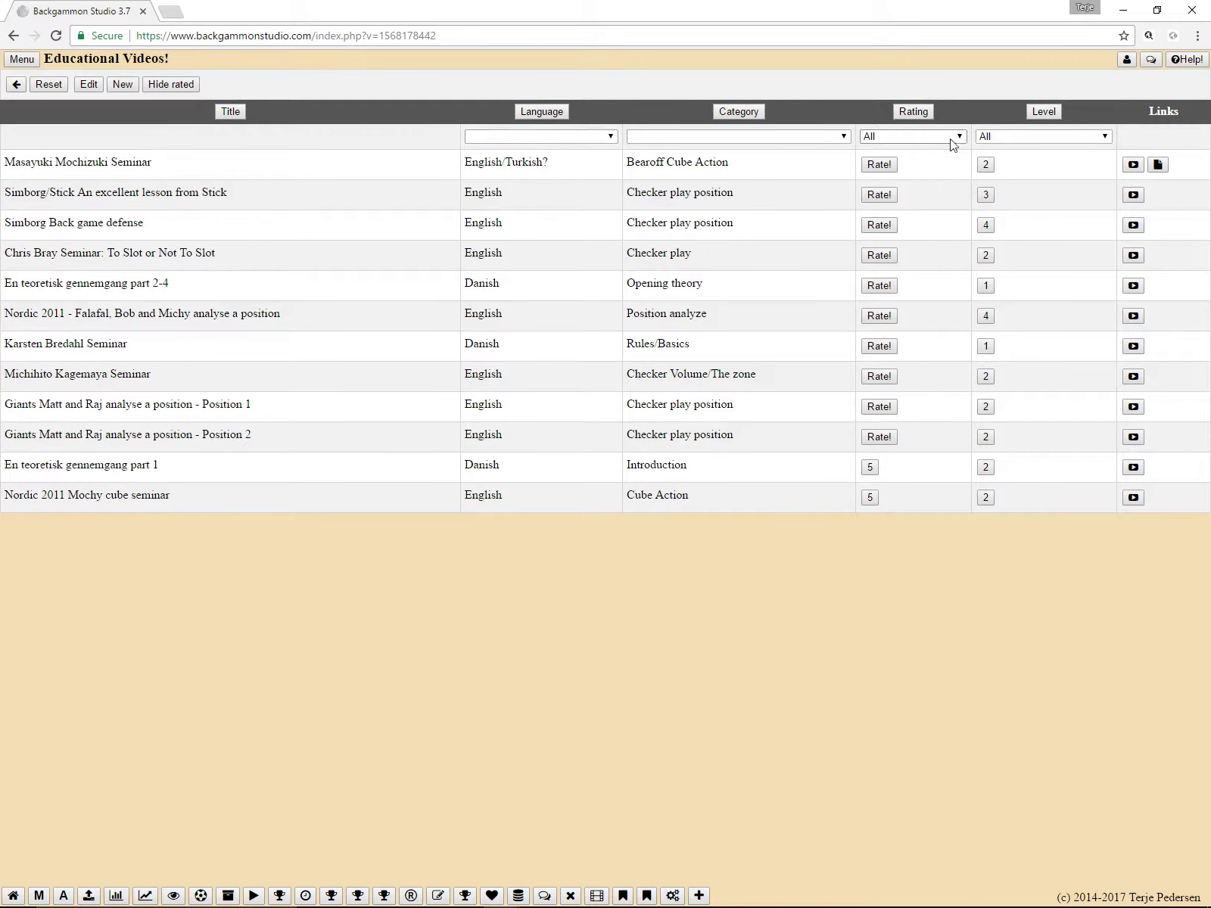
Filter the videos by language, first English and after that Danish, and reset the list.
{"action": "left_click", "coordinate": [541, 137]}
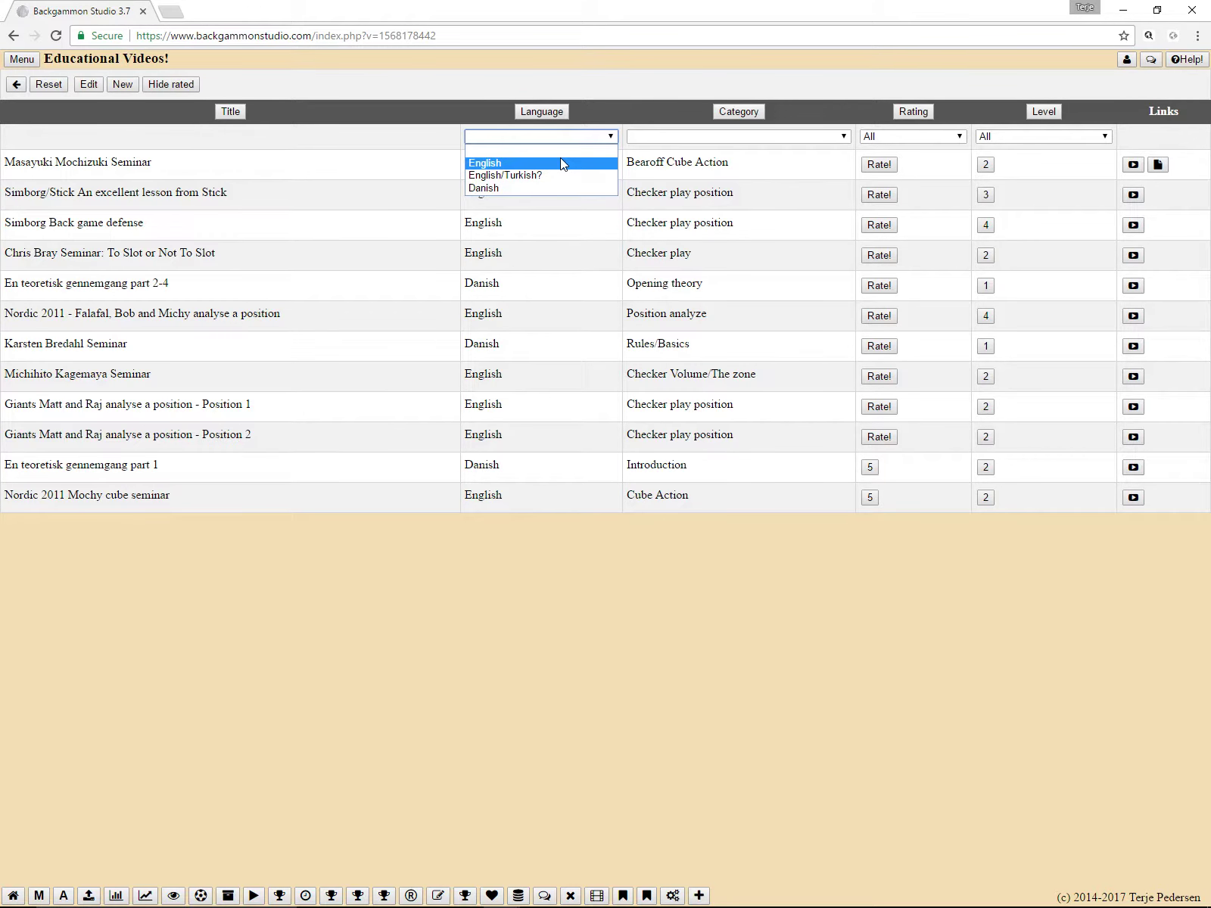
{"action": "left_click", "coordinate": [561, 160]}
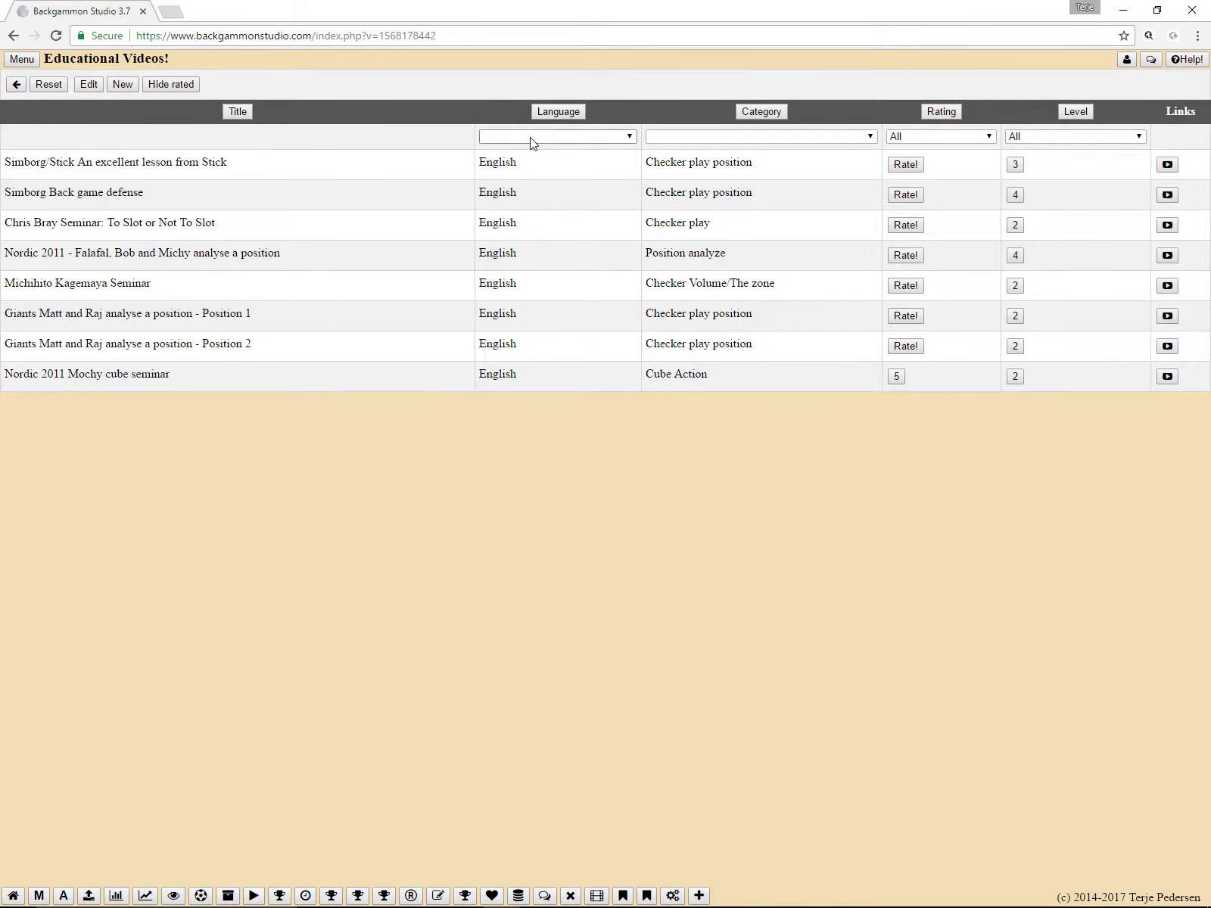
{"action": "left_click", "coordinate": [548, 139]}
{"action": "left_click", "coordinate": [546, 187]}
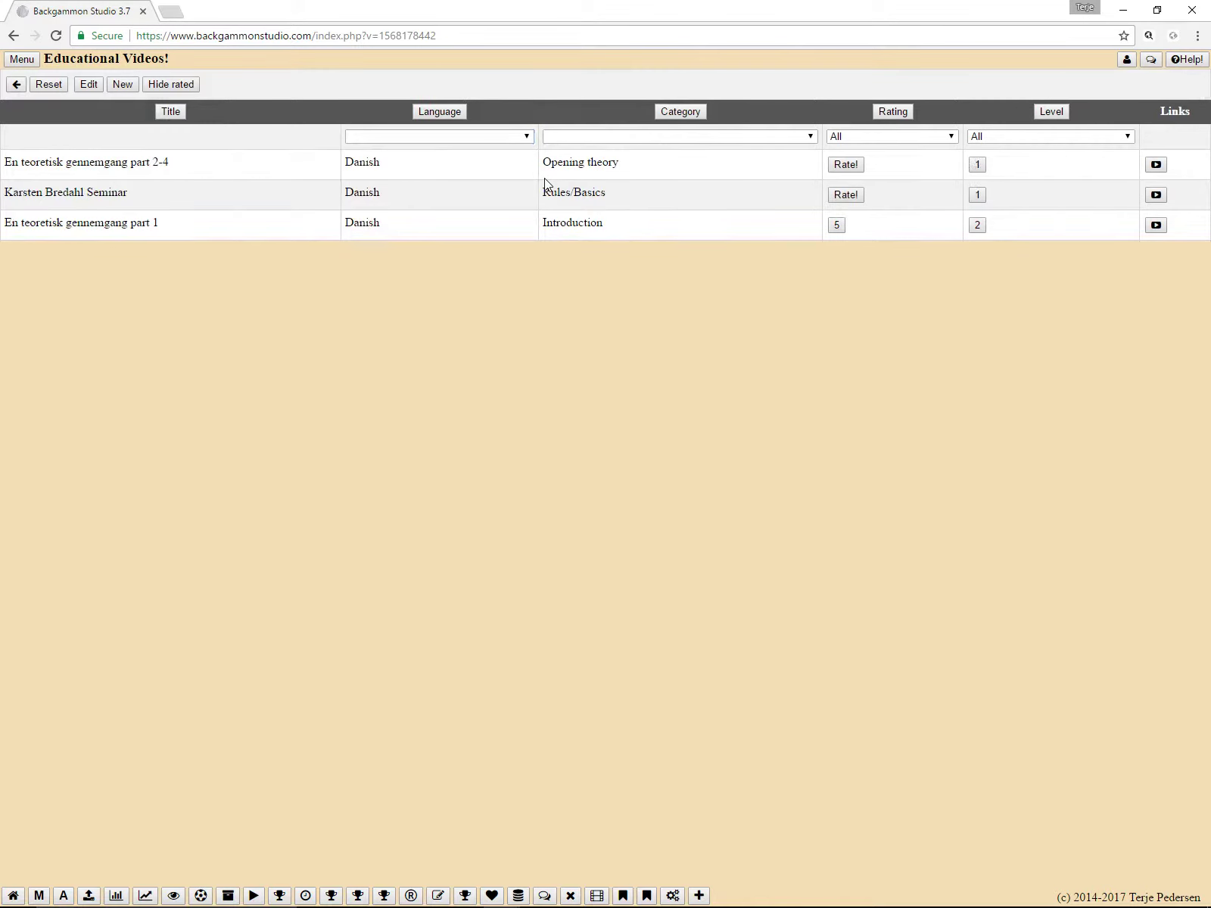
{"action": "left_click", "coordinate": [463, 141]}
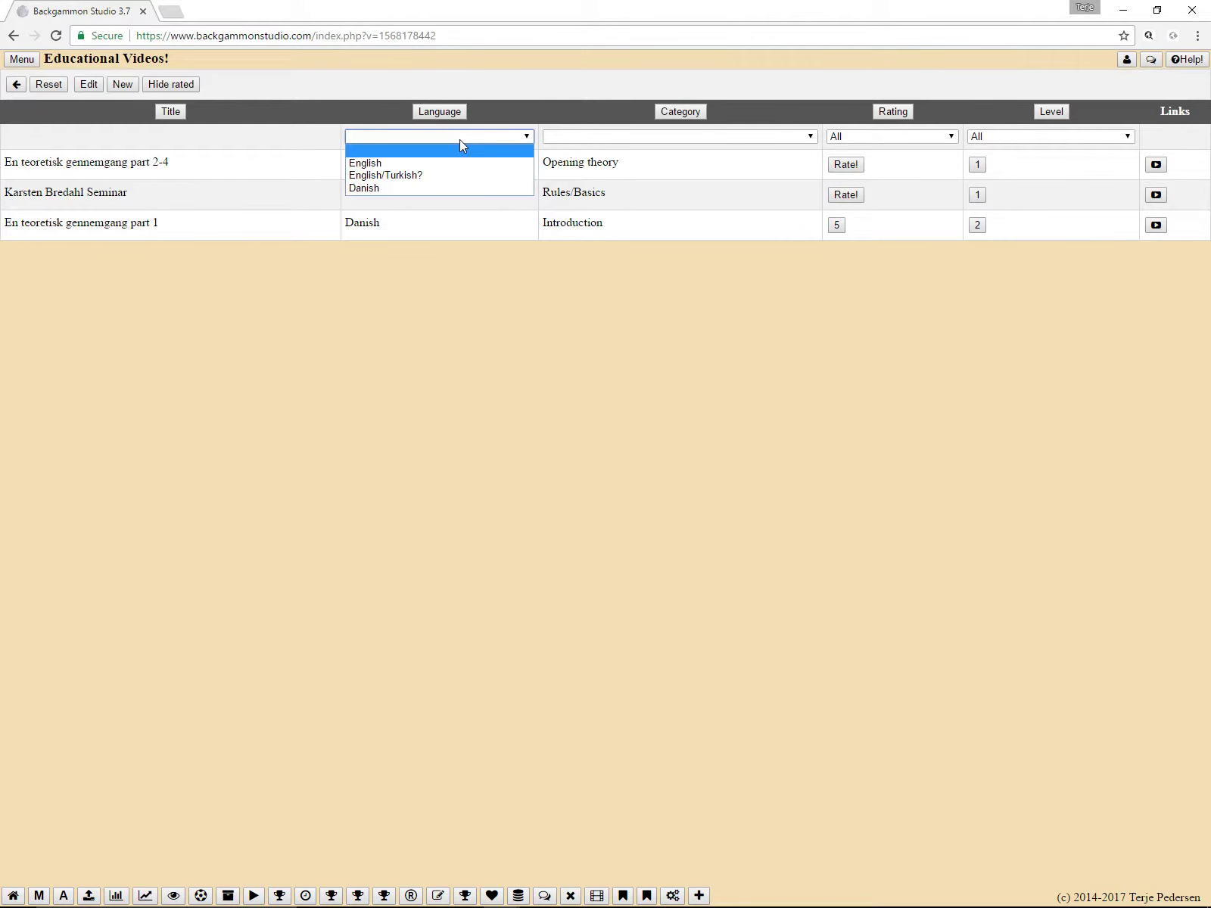
{"action": "left_click", "coordinate": [490, 94]}
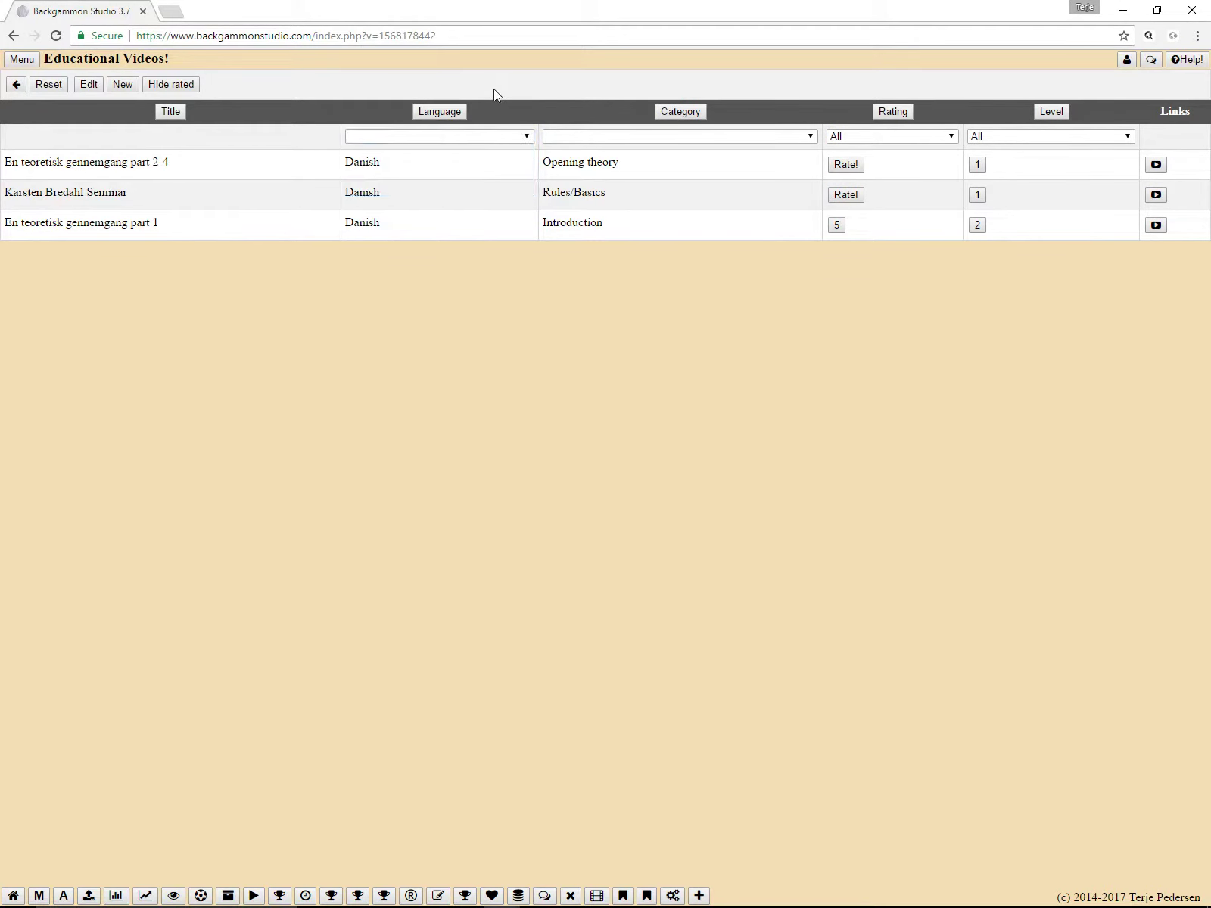
{"action": "left_click", "coordinate": [49, 84]}
Check the category filter's options, filter the videos by a rating of 4 or better, and reset the list.
{"action": "left_click", "coordinate": [741, 136]}
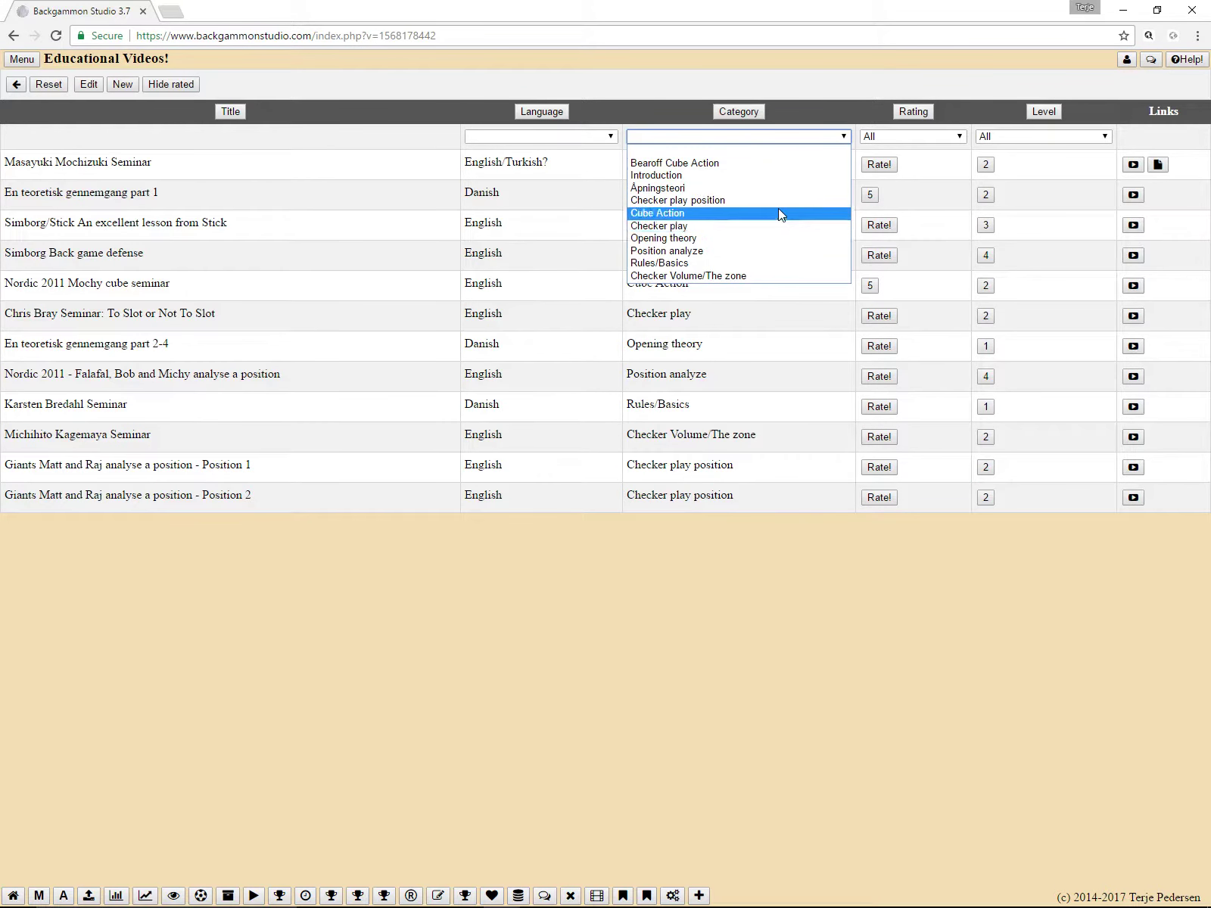
{"action": "left_click", "coordinate": [737, 79]}
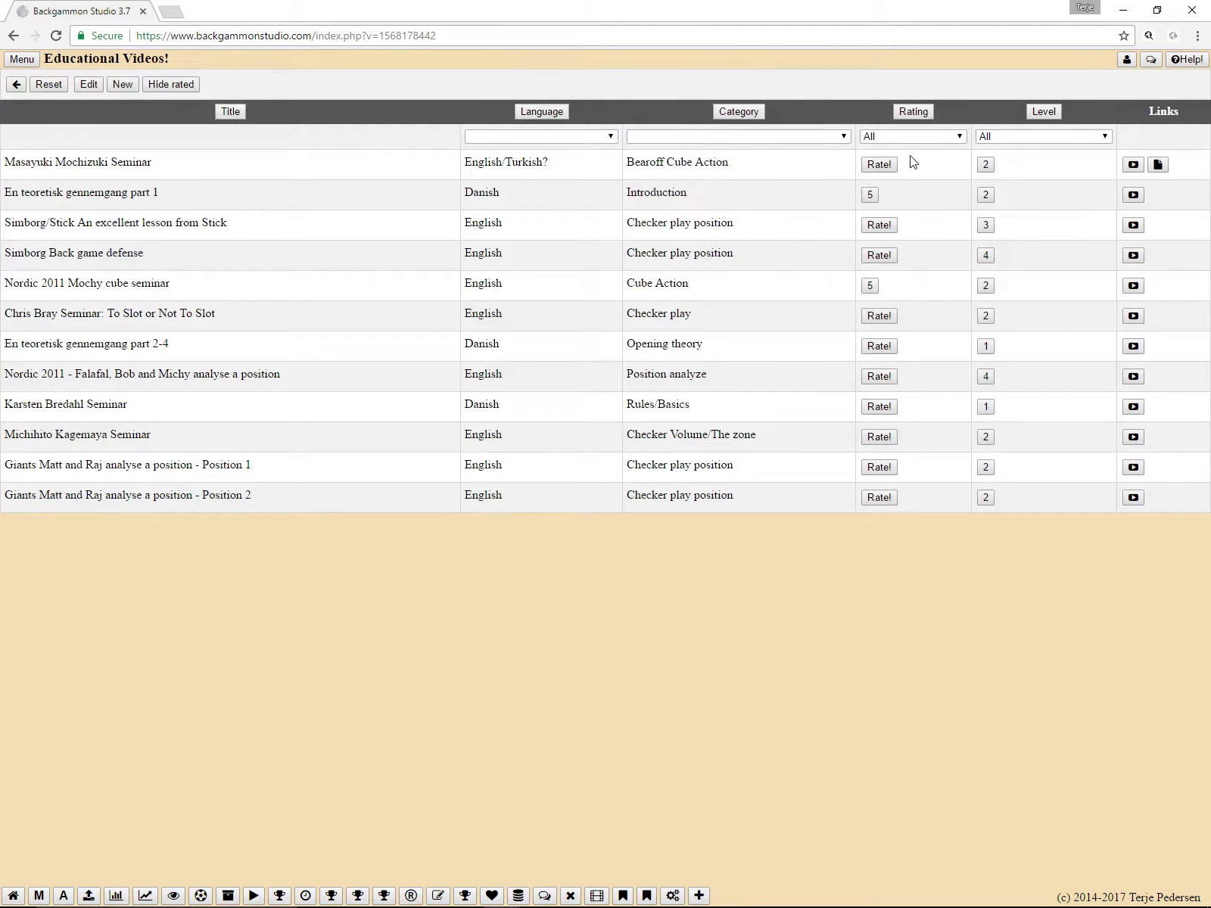
{"action": "left_click", "coordinate": [918, 138]}
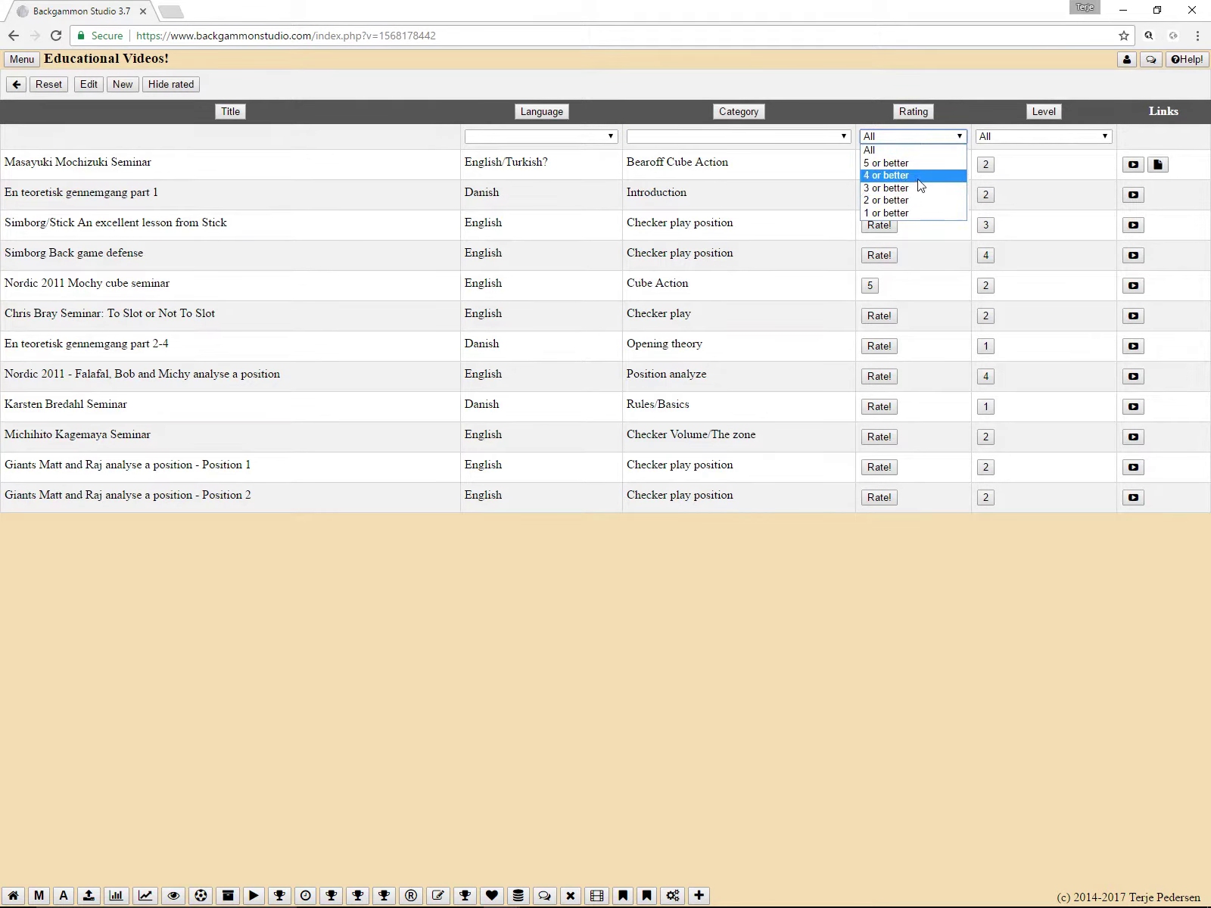
{"action": "left_click", "coordinate": [921, 175]}
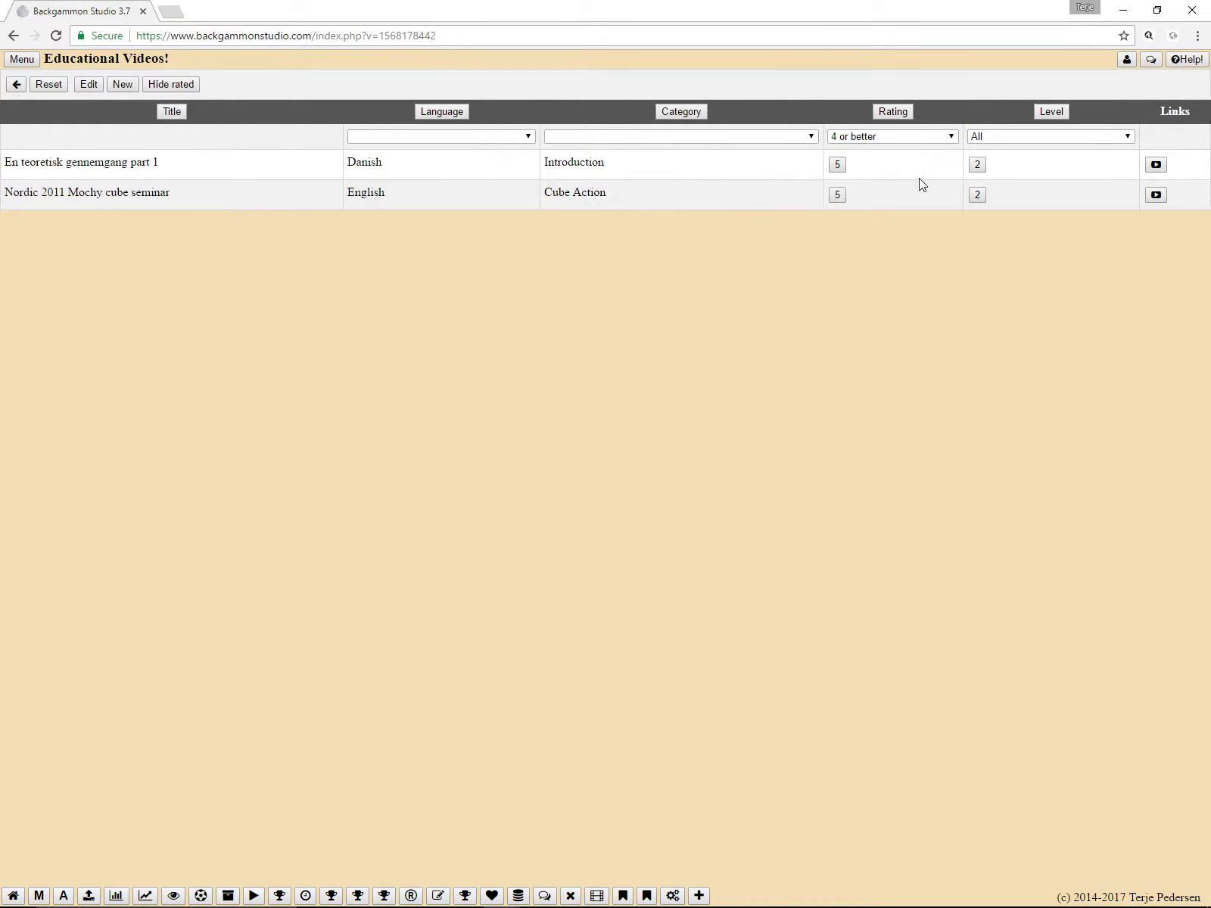
{"action": "left_click", "coordinate": [879, 136]}
{"action": "left_click", "coordinate": [877, 148]}
{"action": "left_click", "coordinate": [878, 139]}
{"action": "left_click", "coordinate": [878, 146]}
{"action": "left_click", "coordinate": [879, 140]}
{"action": "left_click", "coordinate": [880, 151]}
{"action": "left_click", "coordinate": [880, 146]}
{"action": "left_click", "coordinate": [811, 338]}
{"action": "left_click", "coordinate": [47, 86]}
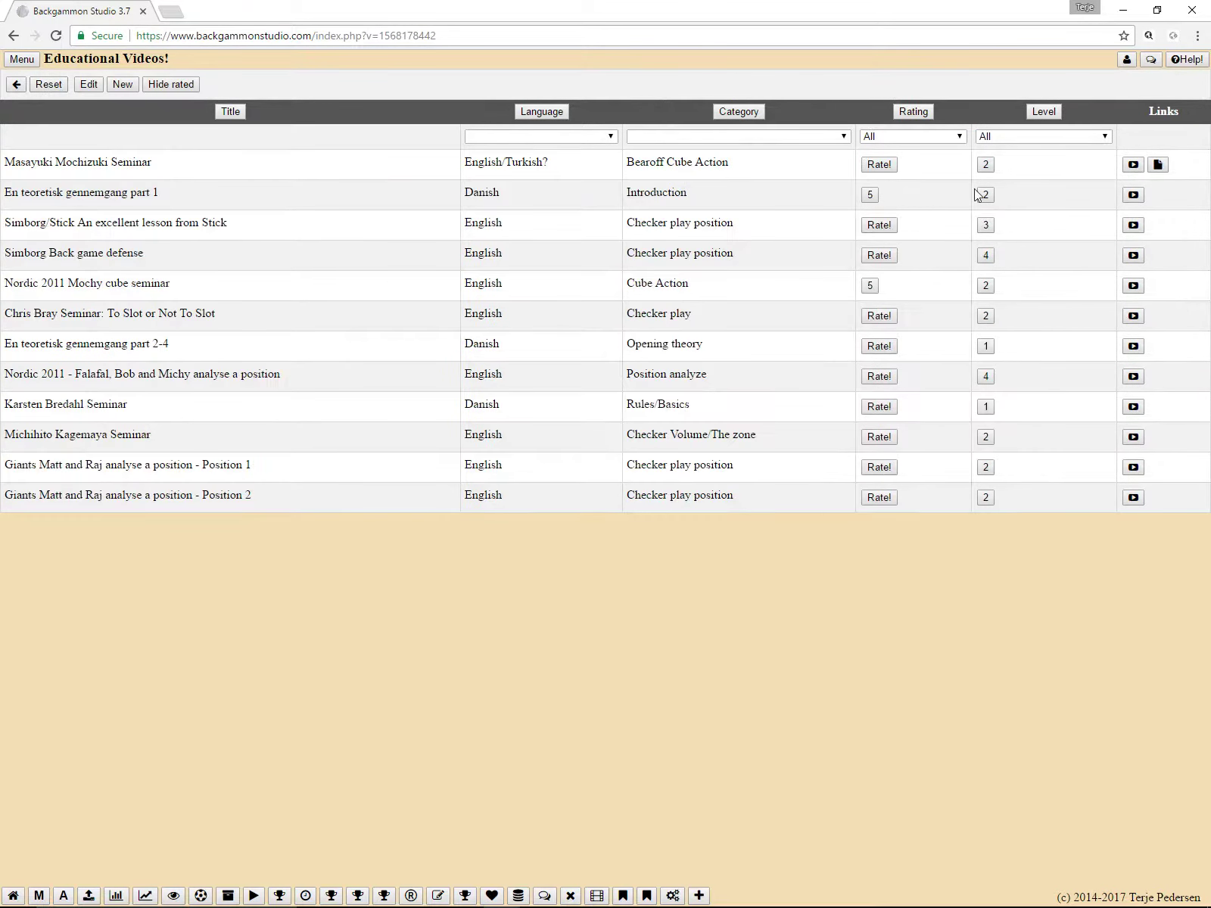
Filter the videos by level 3 Advanced and set the level filter back to All.
{"action": "left_click", "coordinate": [1012, 142]}
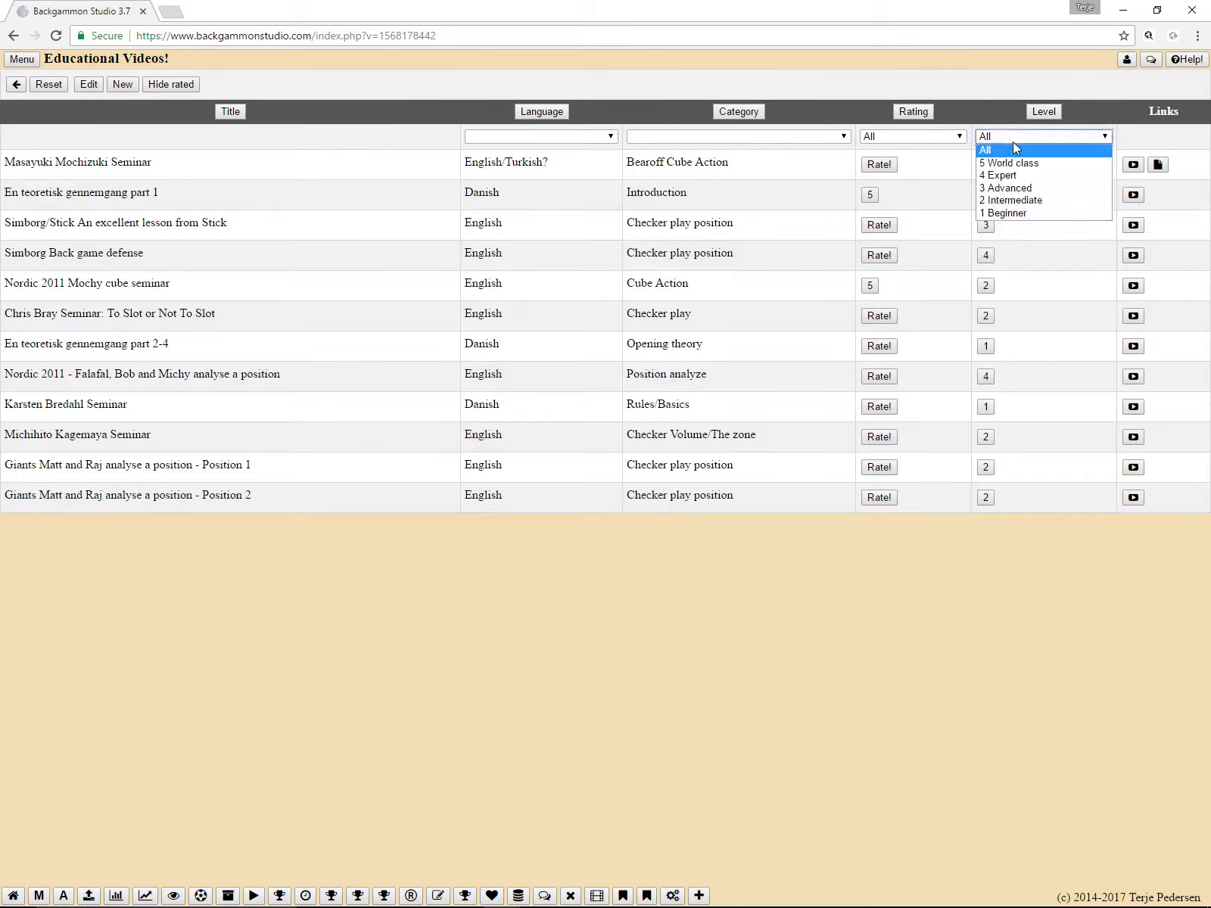
{"action": "left_click", "coordinate": [1033, 188]}
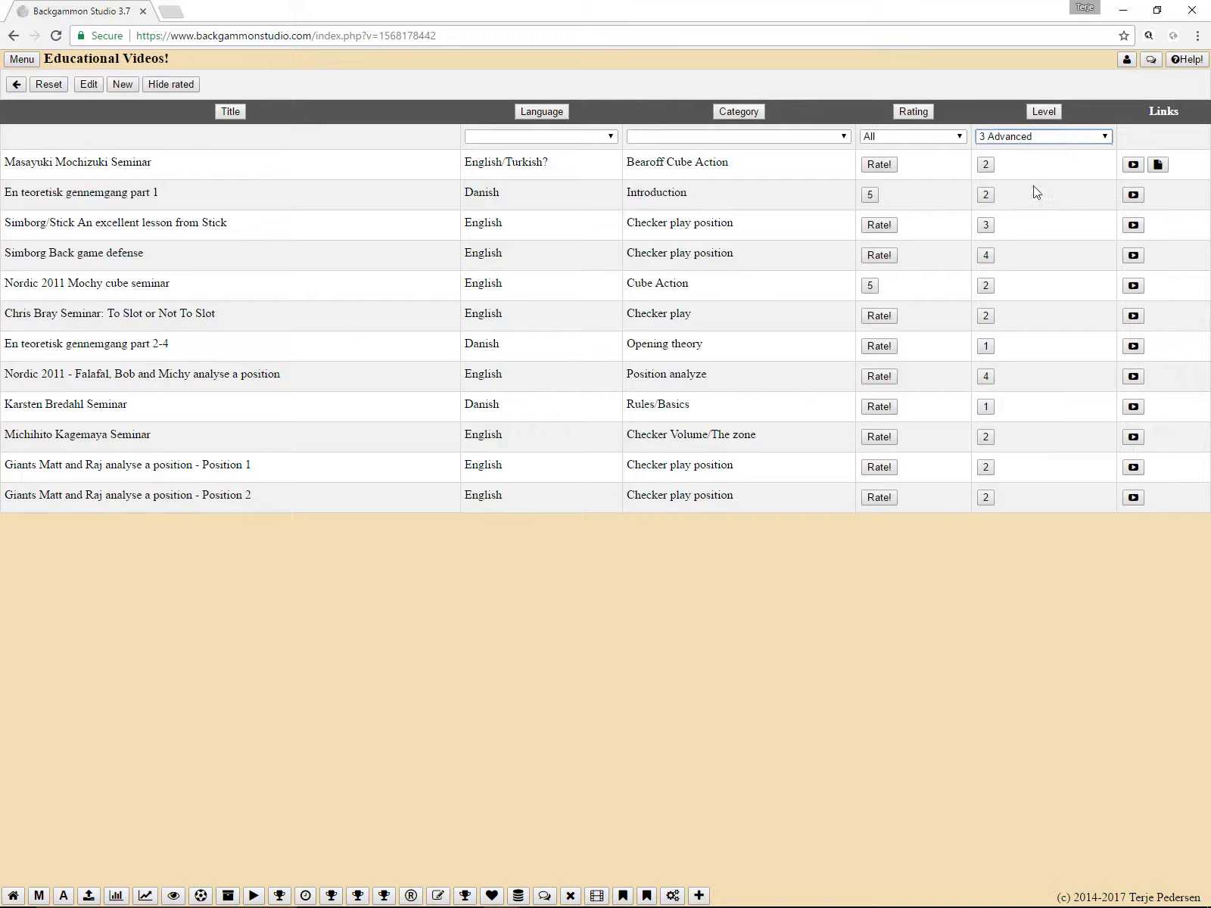
{"action": "left_click", "coordinate": [1034, 136]}
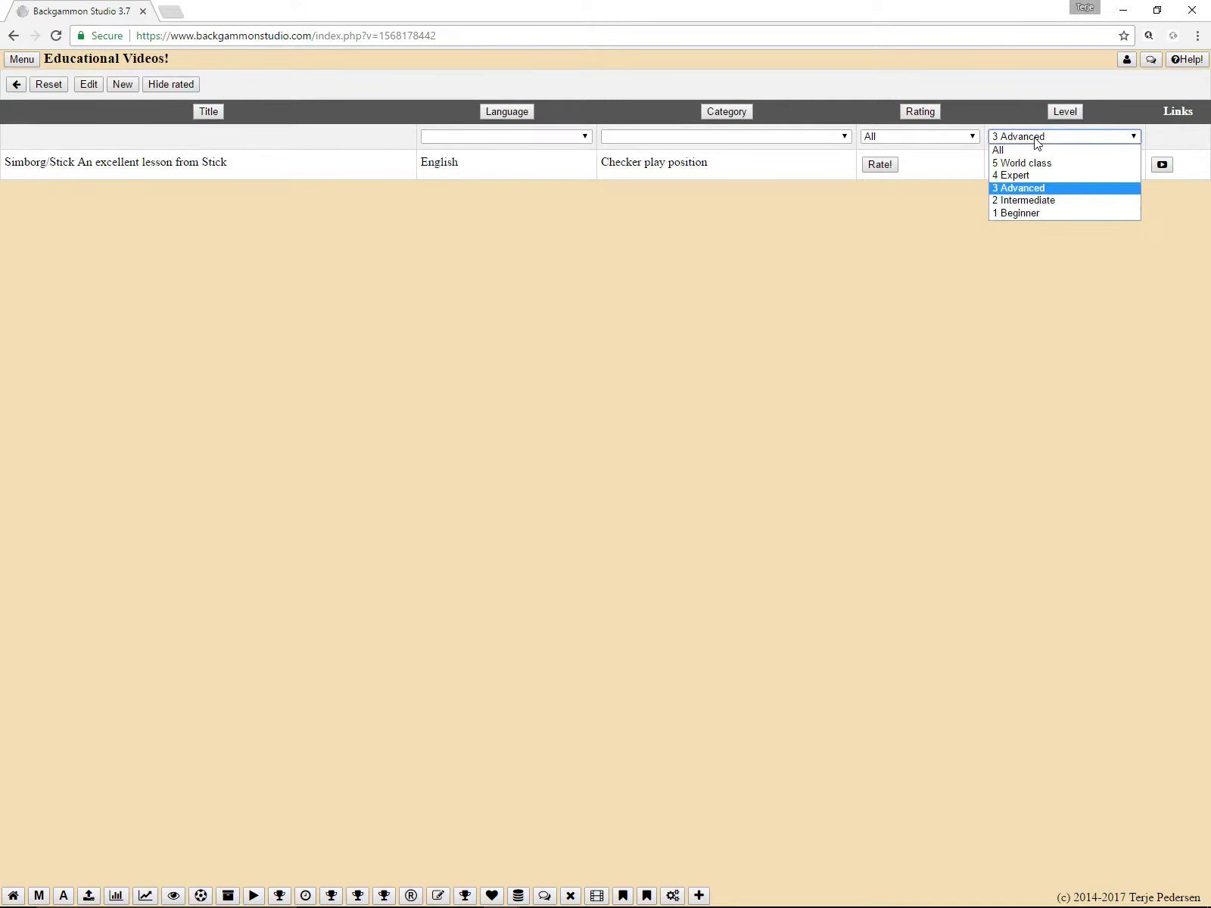
{"action": "left_click", "coordinate": [1033, 149]}
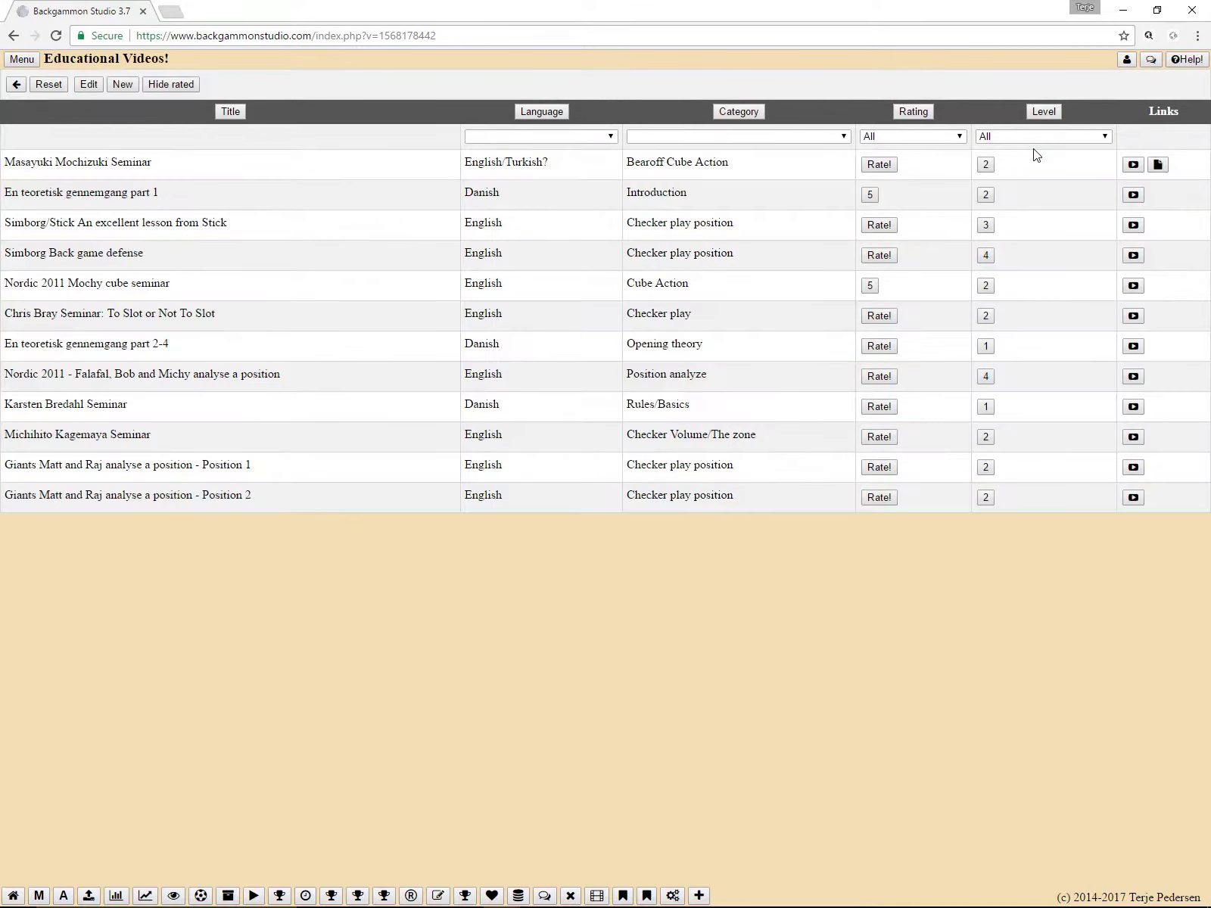
Start a new educational video entry and switch to Emacs, showing only the educationalvideos.txt notes.
{"action": "left_click", "coordinate": [121, 85]}
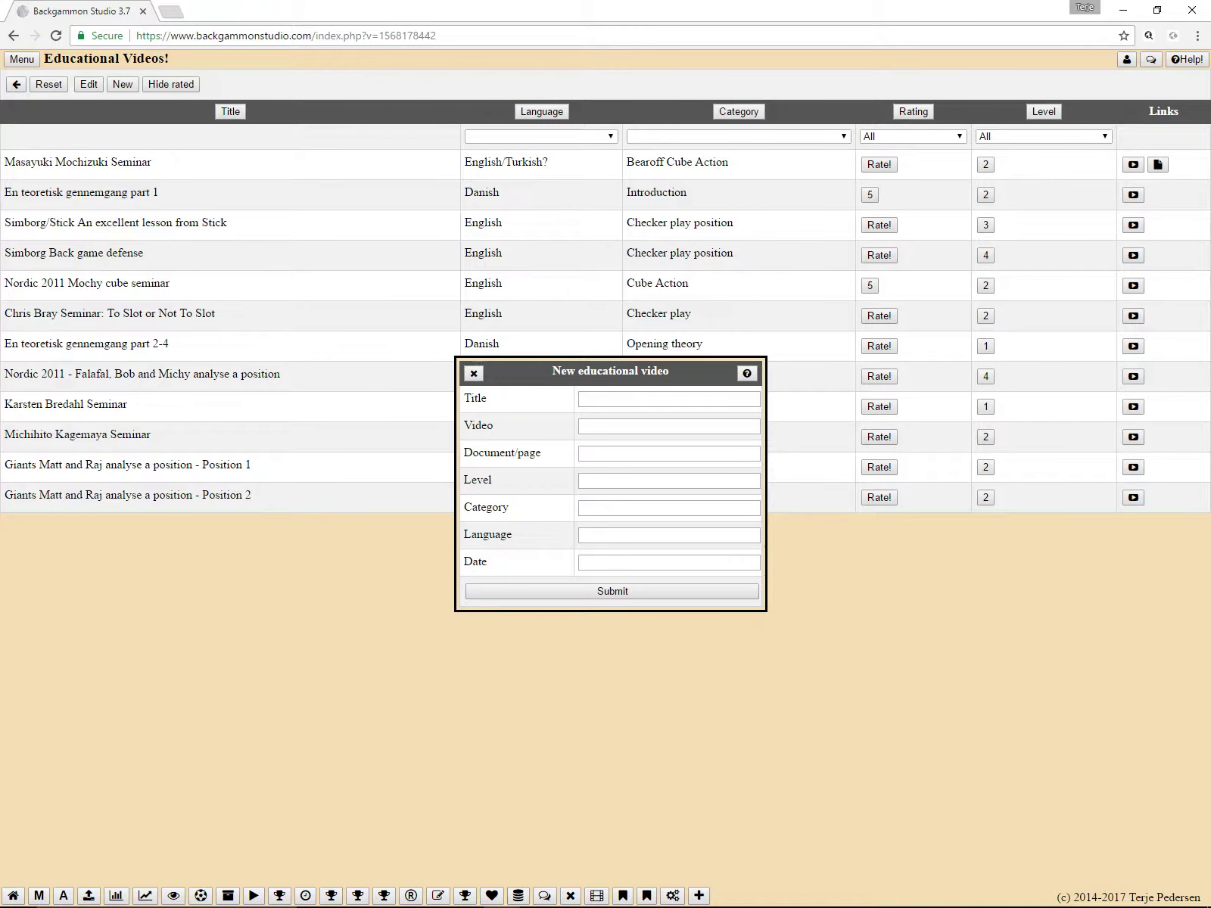
{"action": "mouse_move", "coordinate": [529, 905]}
{"action": "left_click", "coordinate": [723, 892]}
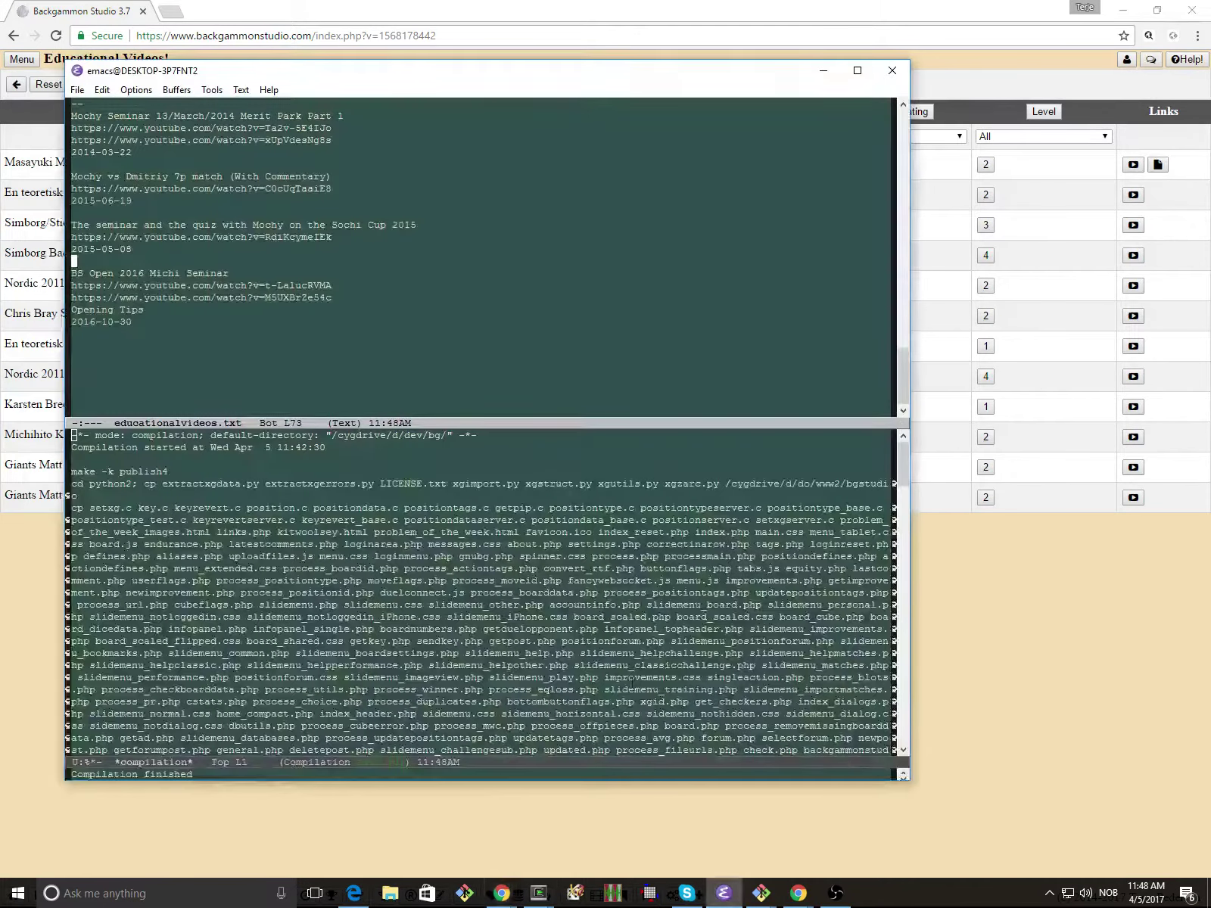
{"action": "key", "text": "ctrl+x"}
{"action": "key", "text": "1"}
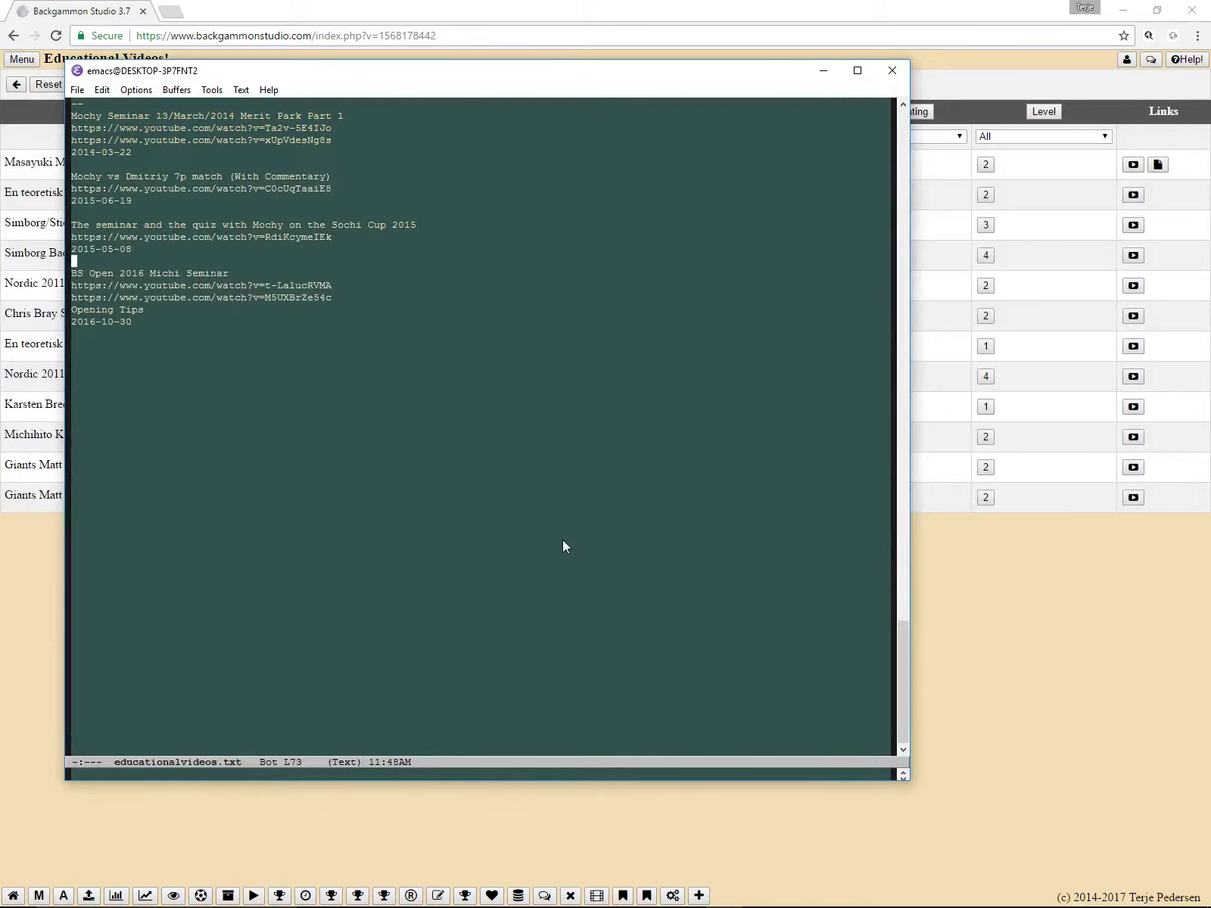
Copy the title "BS Open 2016 Michi Seminar" from the notes into the new entry's Title.
{"action": "key", "text": "Down"}
{"action": "key", "text": "ctrl+space"}
{"action": "key", "text": "ctrl+e"}
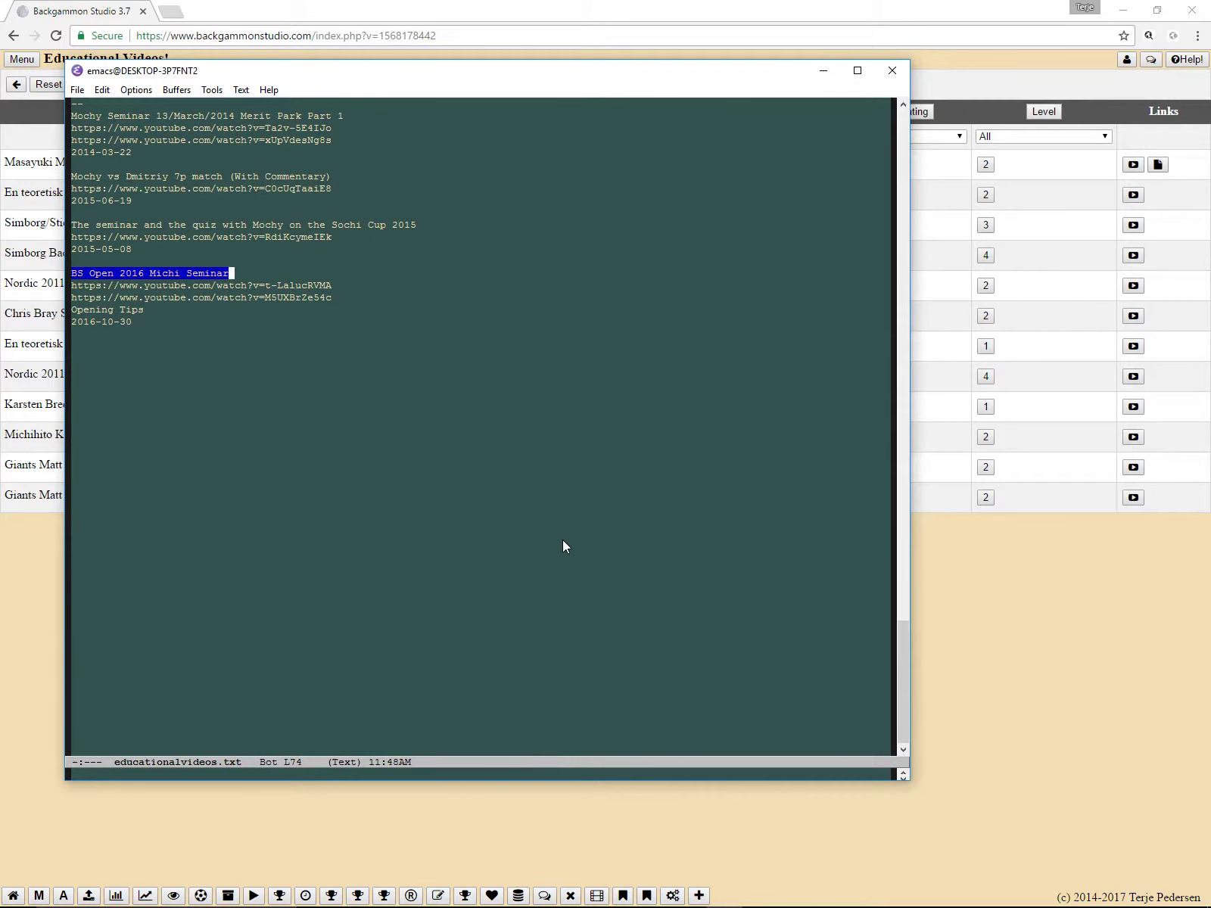
{"action": "key", "text": "alt+w"}
{"action": "key", "text": "alt+Tab"}
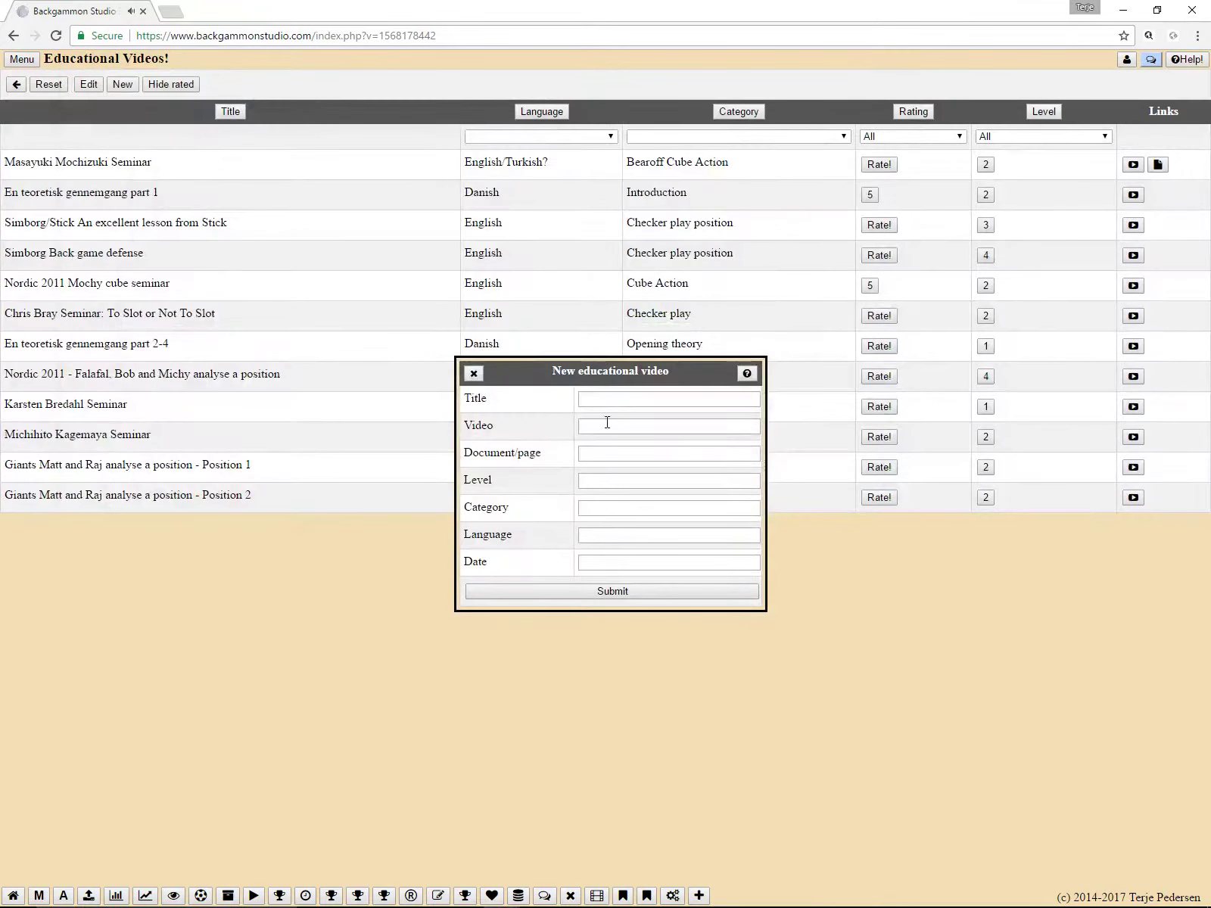
{"action": "left_click", "coordinate": [610, 407]}
{"action": "key", "text": "ctrl+v"}
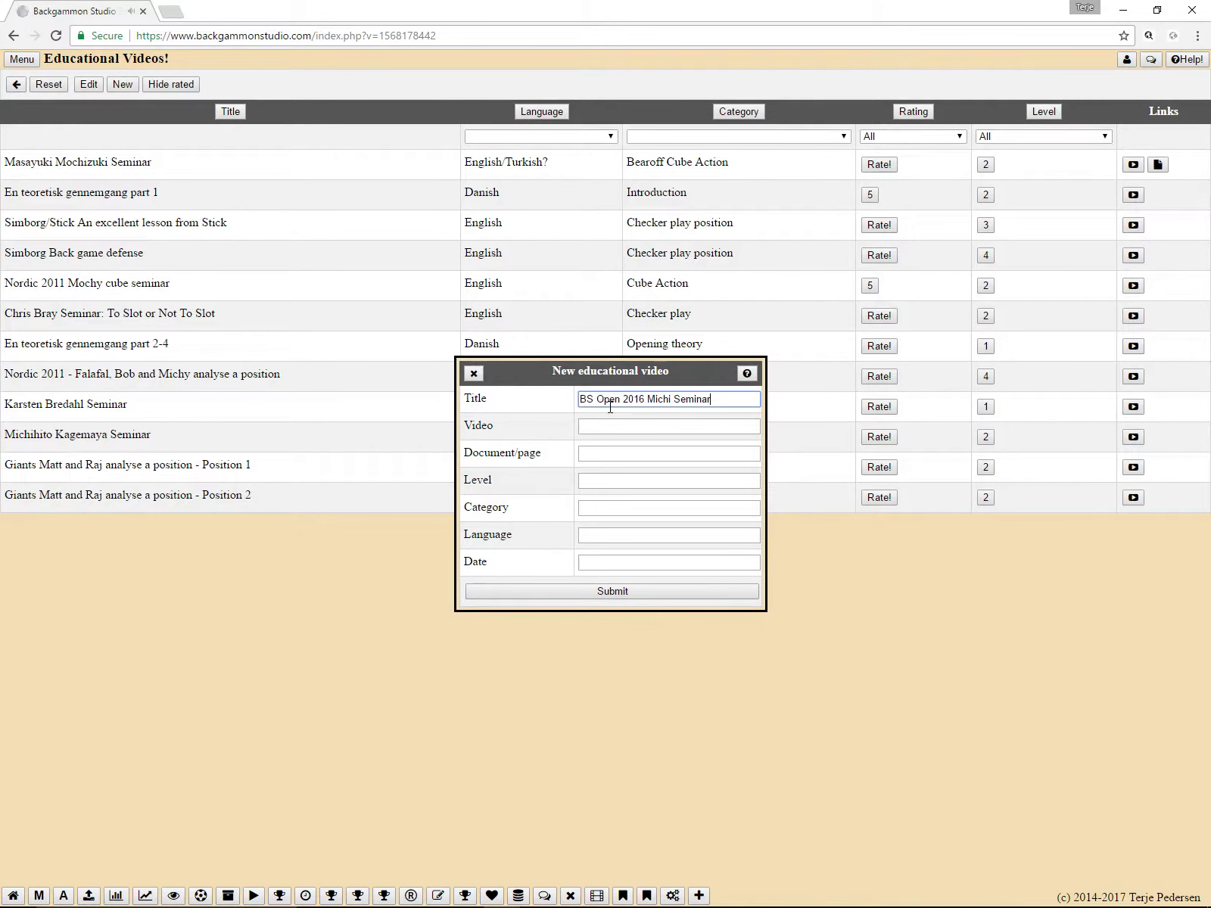
In the Emacs notes, split the first Michi Seminar link so its video ID t-LalucRVMA stands on its own line.
{"action": "key", "text": "Tab"}
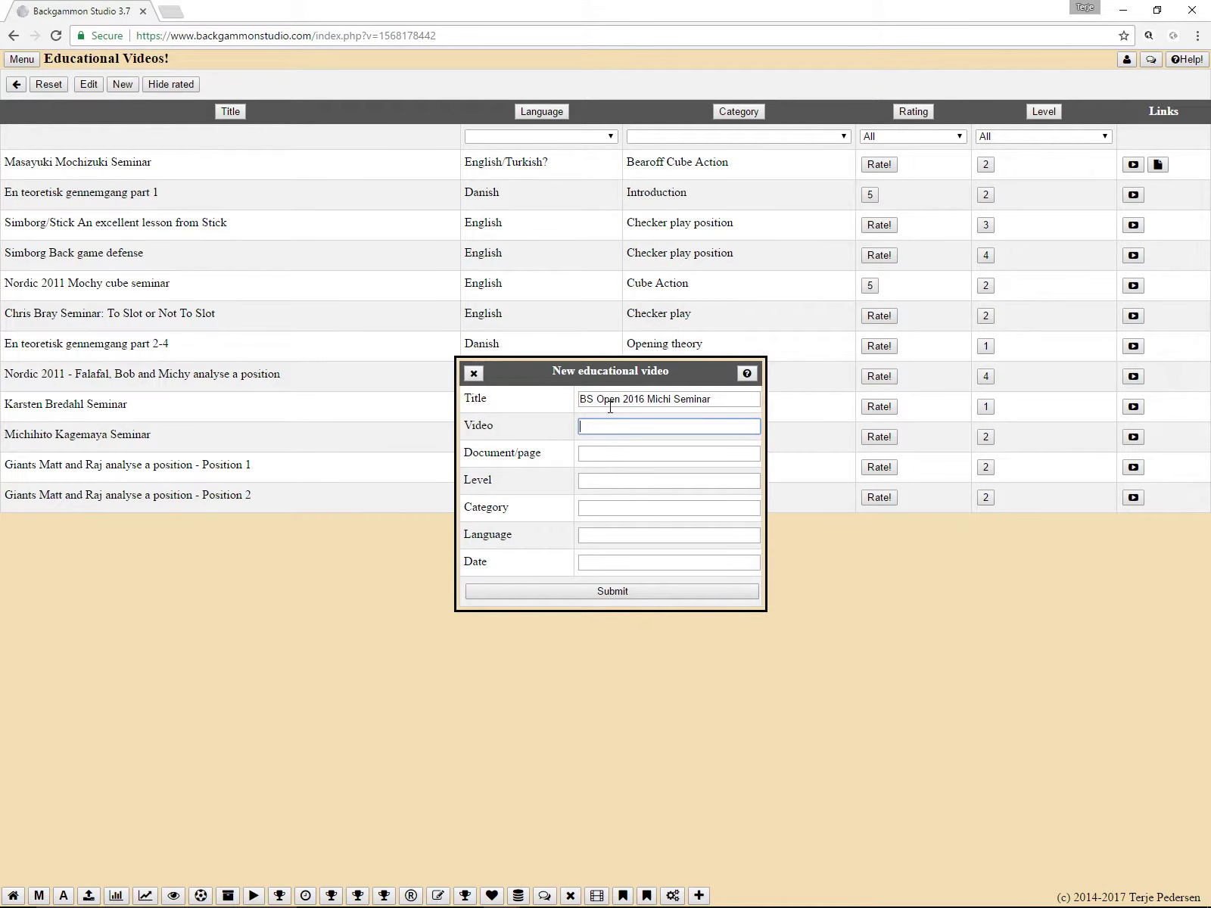
{"action": "key", "text": "alt+Tab"}
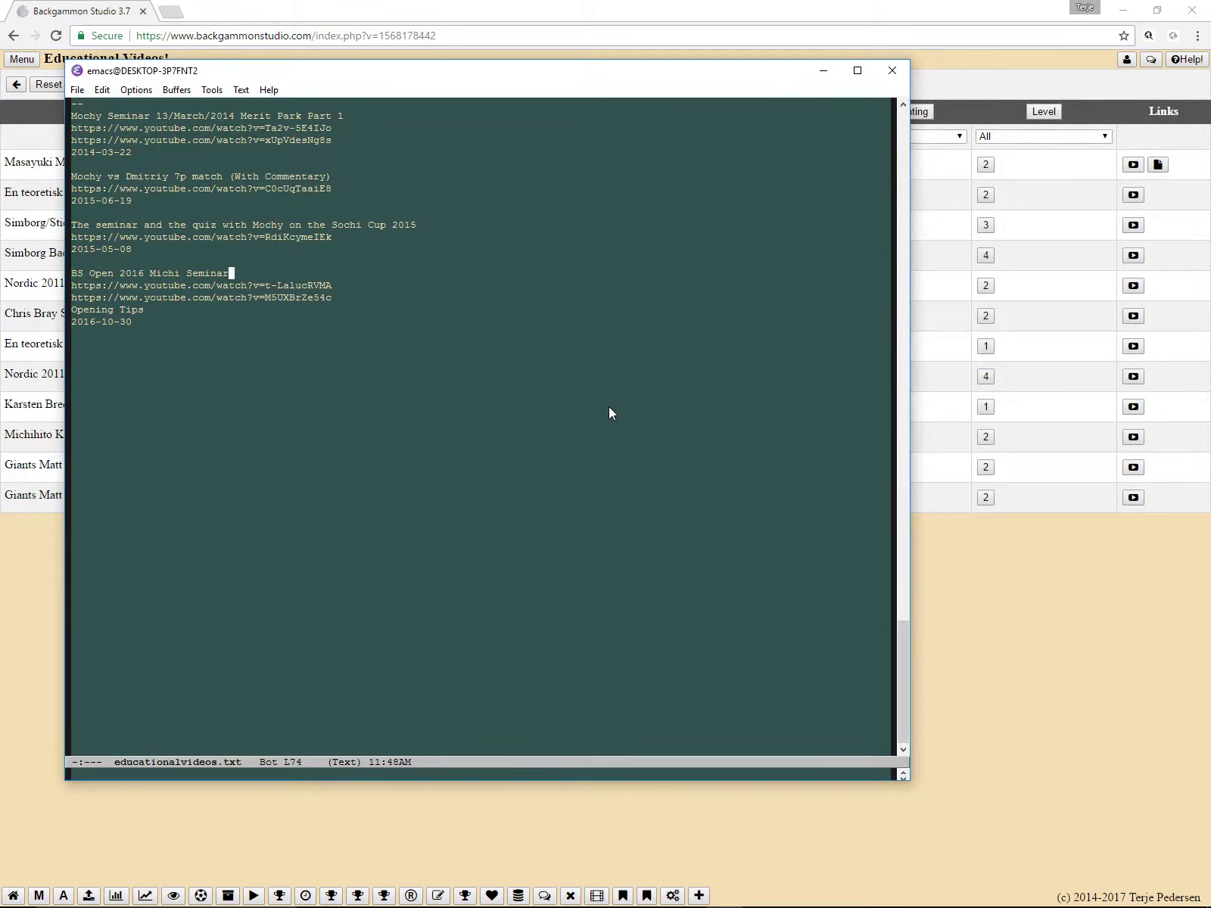
{"action": "key", "text": "Down"}
{"action": "key", "text": "Right"}
{"action": "key", "text": "Right"}
{"action": "key", "text": "Right"}
{"action": "key", "text": "Right"}
{"action": "key", "text": "Right"}
{"action": "key", "text": "Right"}
{"action": "key", "text": "shift+End"}
{"action": "key", "text": "ctrl+w"}
{"action": "key", "text": "Return"}
{"action": "key", "text": "ctrl+y"}
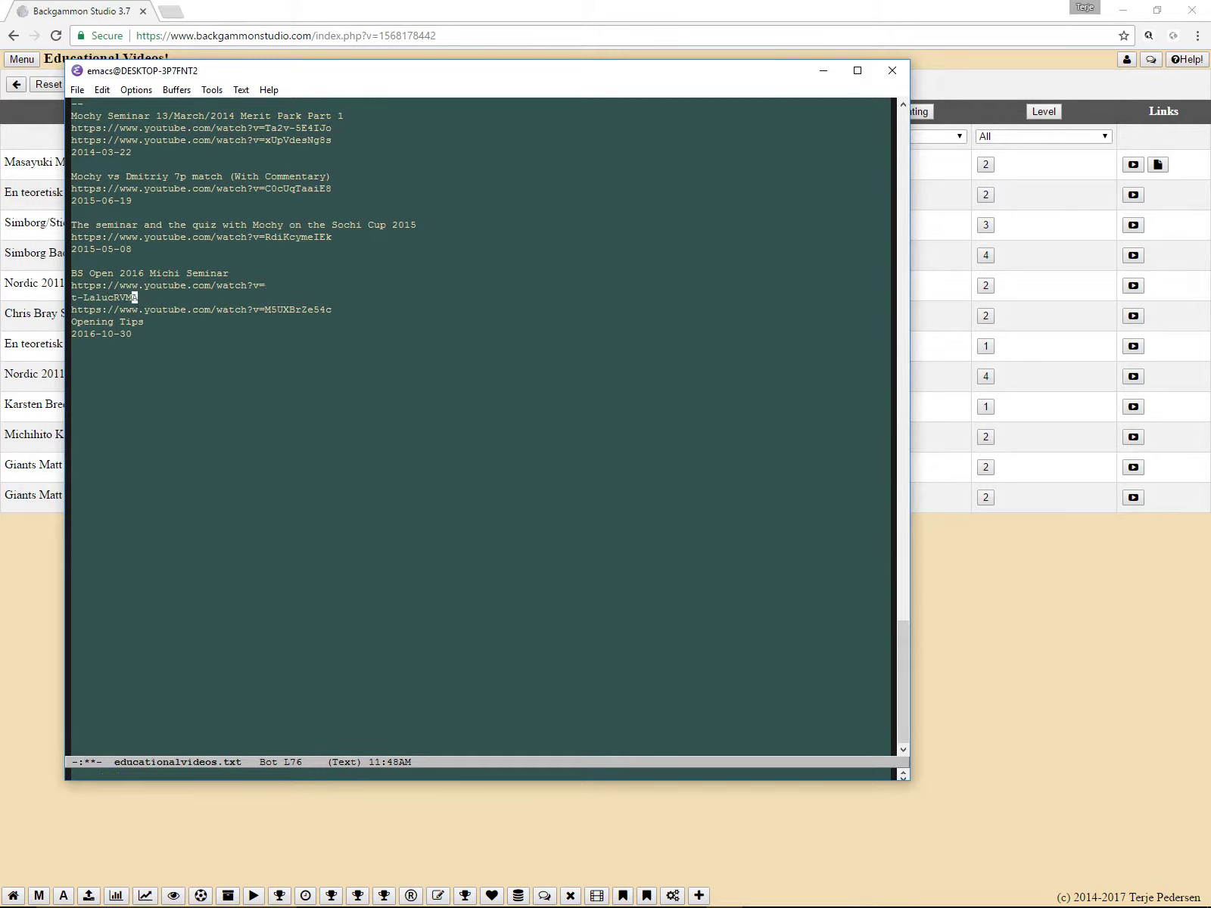
Cut the ID M5UXBrZe54c from the second Michi Seminar link and append it to the first ID after a "::" separator.
{"action": "key", "text": "Down"}
{"action": "key", "text": "alt+f"}
{"action": "key", "text": "alt+f"}
{"action": "key", "text": "alt+f"}
{"action": "key", "text": "alt+f"}
{"action": "key", "text": "Right"}
{"action": "key", "text": "shift+End"}
{"action": "key", "text": "ctrl+w"}
{"action": "key", "text": "Up"}
{"action": "type", "text": "::"}
{"action": "key", "text": "ctrl+y"}
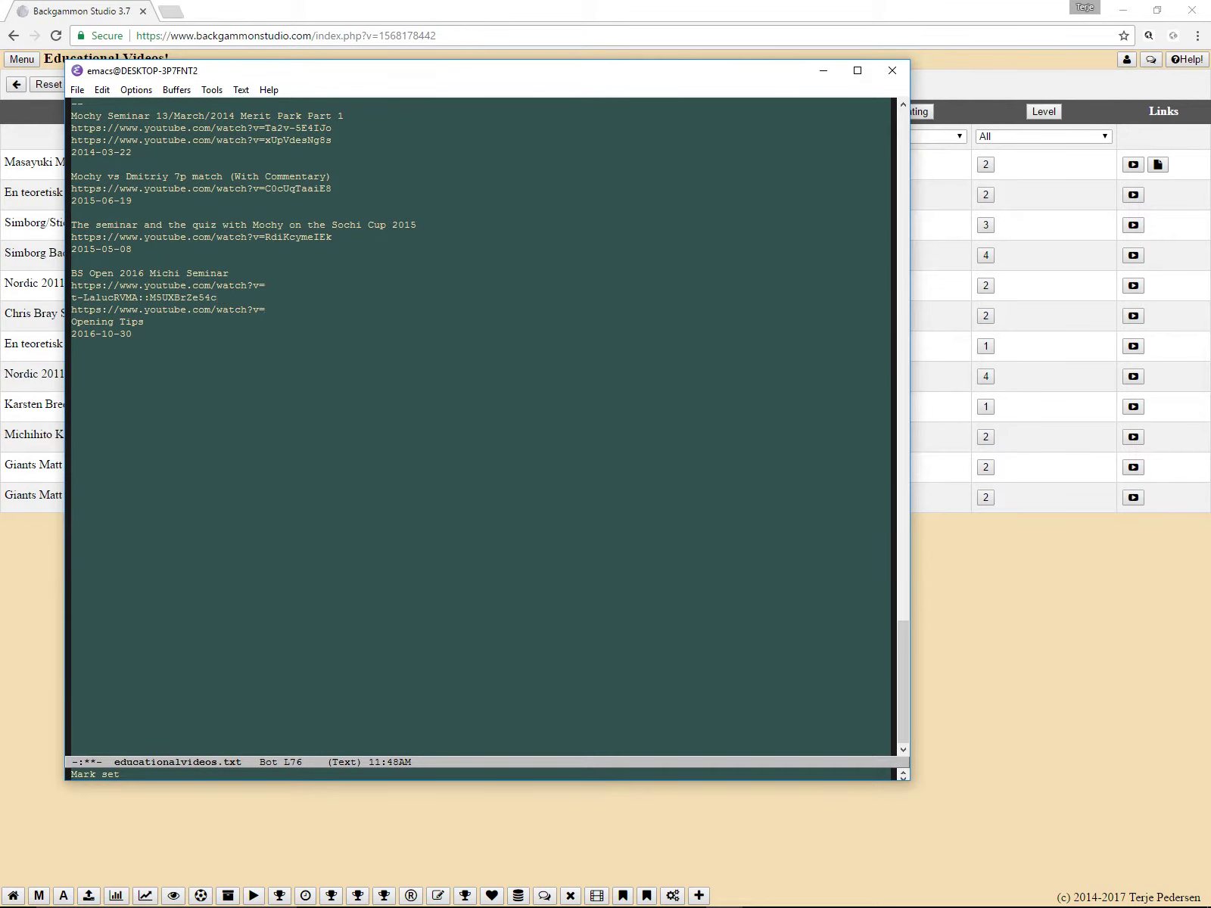
Copy the combined ID t-LalucRVMA::M5UXBrZe54c from the notes into the new entry's Video field in the browser.
{"action": "key", "text": "Home"}
{"action": "key", "text": "shift+End"}
{"action": "key", "text": "alt+w"}
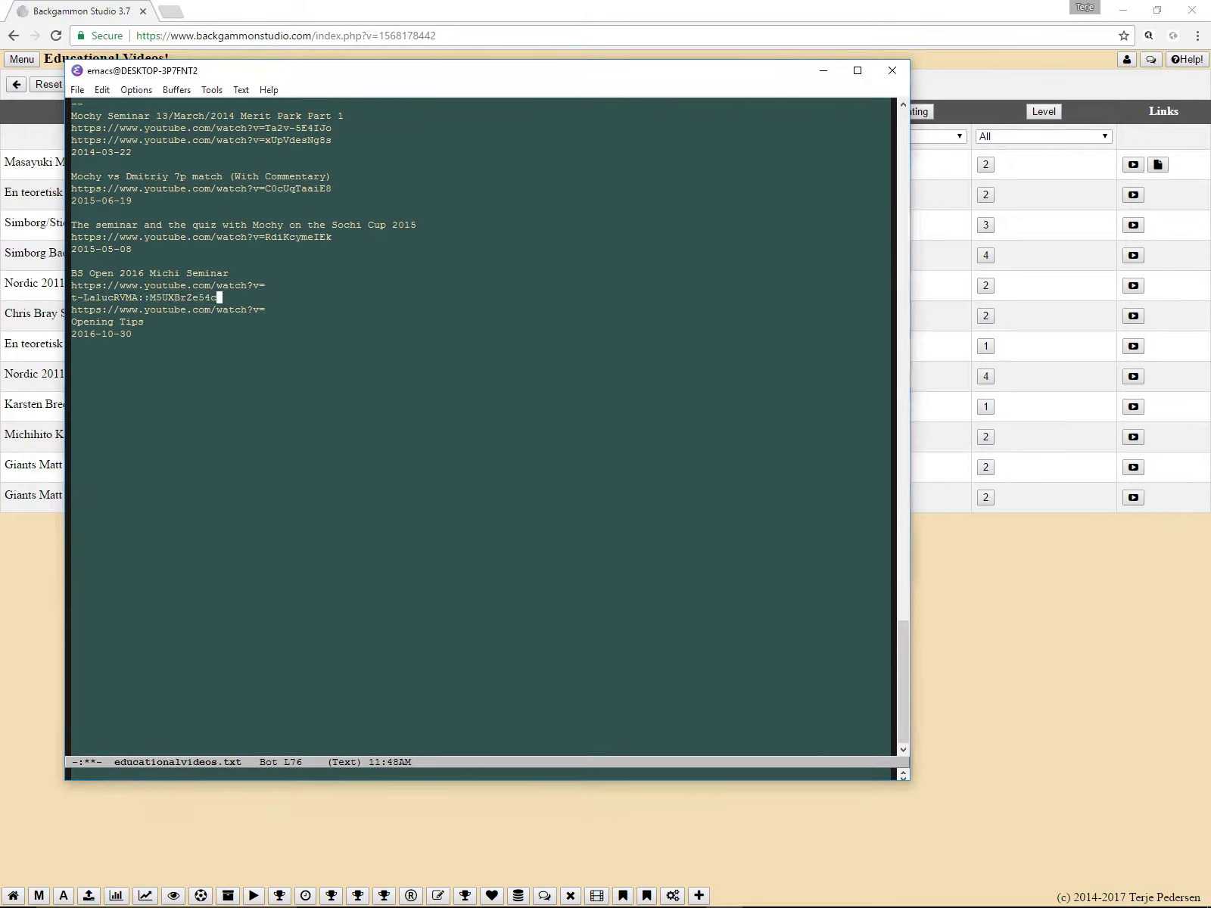
{"action": "key", "text": "alt+Tab"}
{"action": "key", "text": "ctrl+v"}
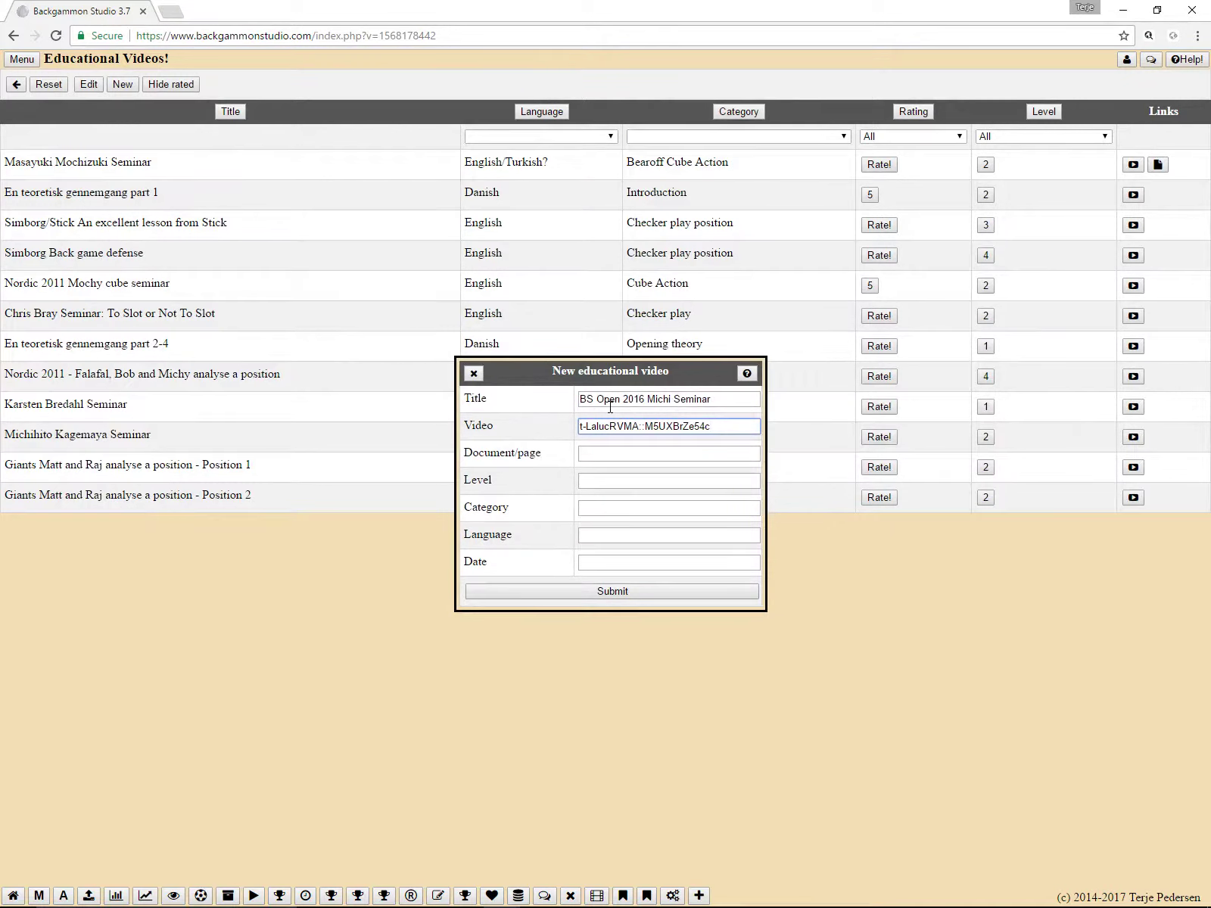
{"action": "key", "text": "Tab"}
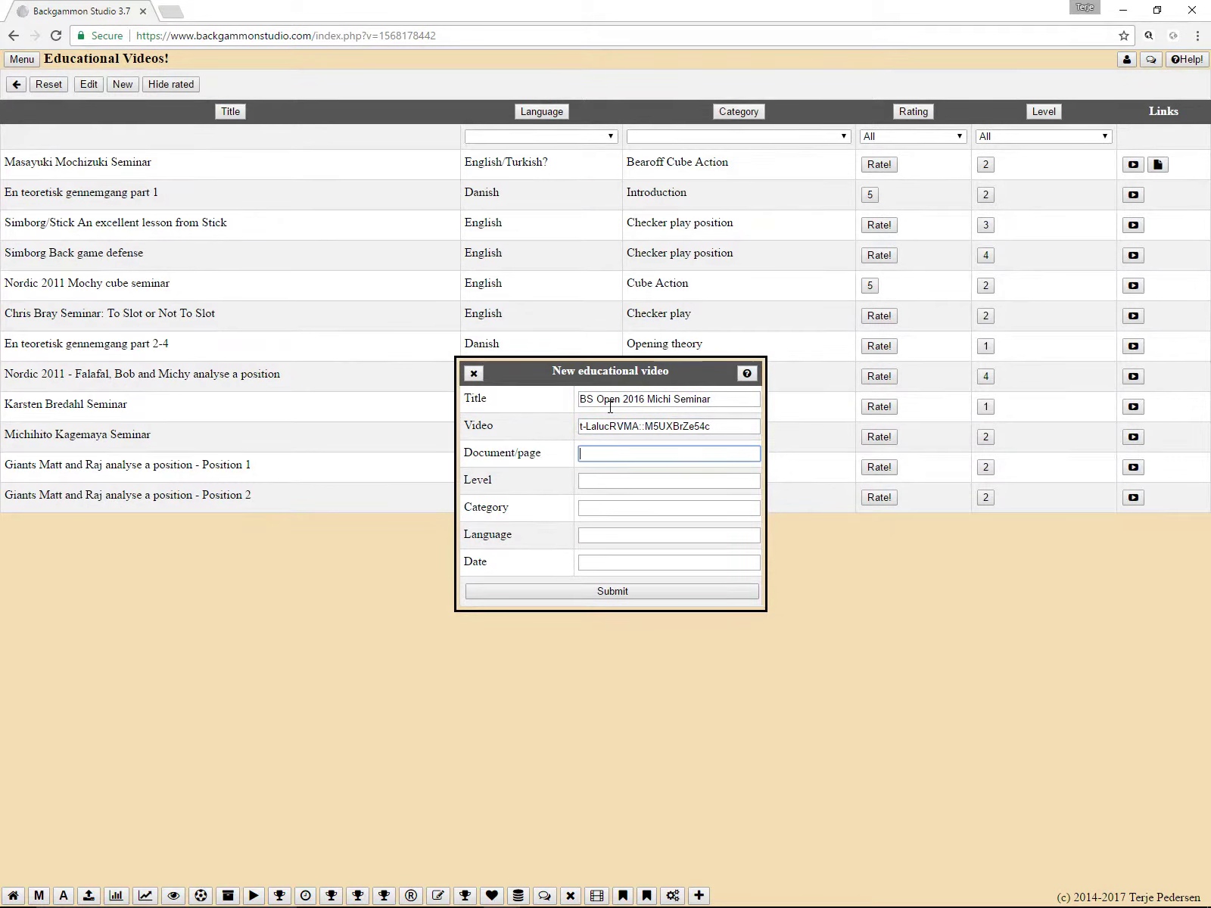
Leave the document/page field of the new entry empty and set its level to 3.
{"action": "key", "text": "Tab"}
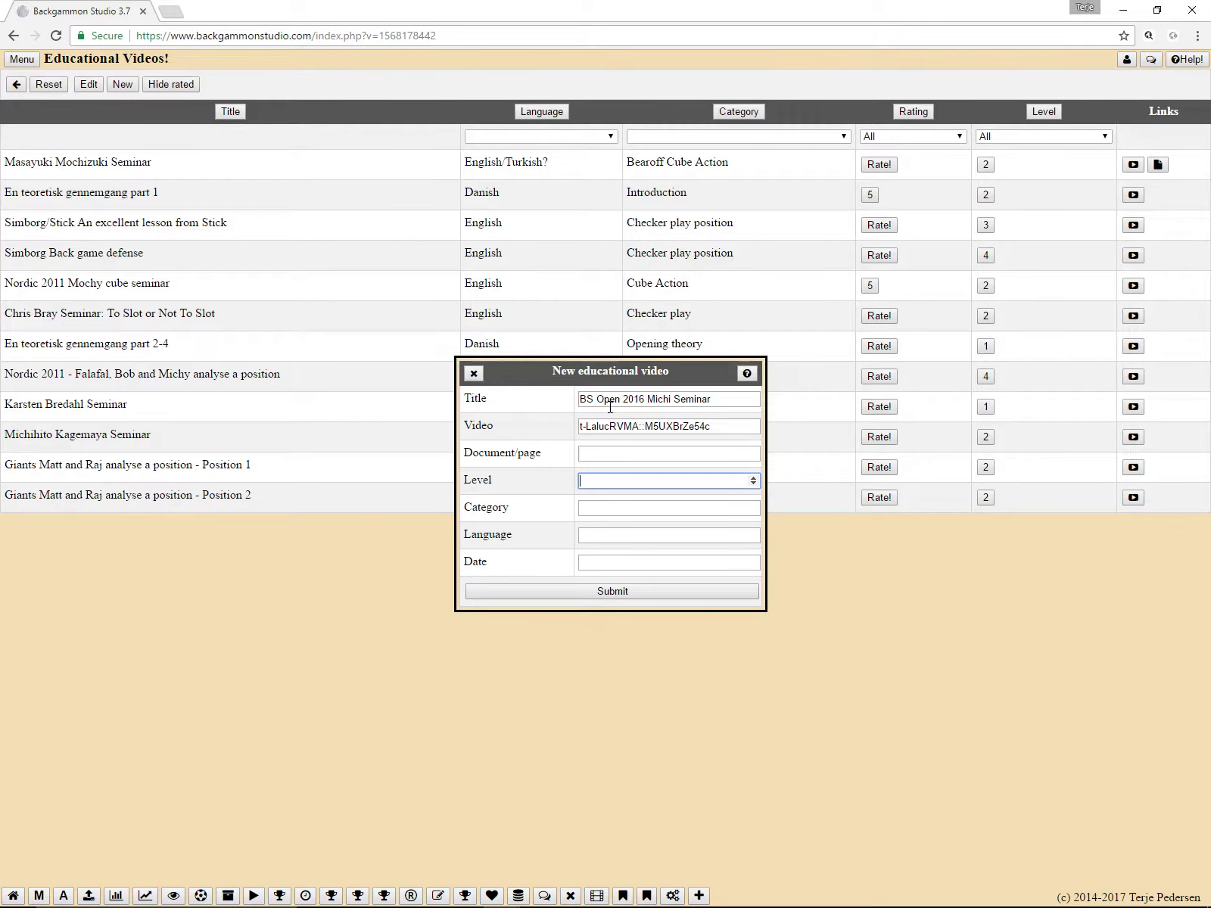
{"action": "type", "text": "3"}
{"action": "key", "text": "Tab"}
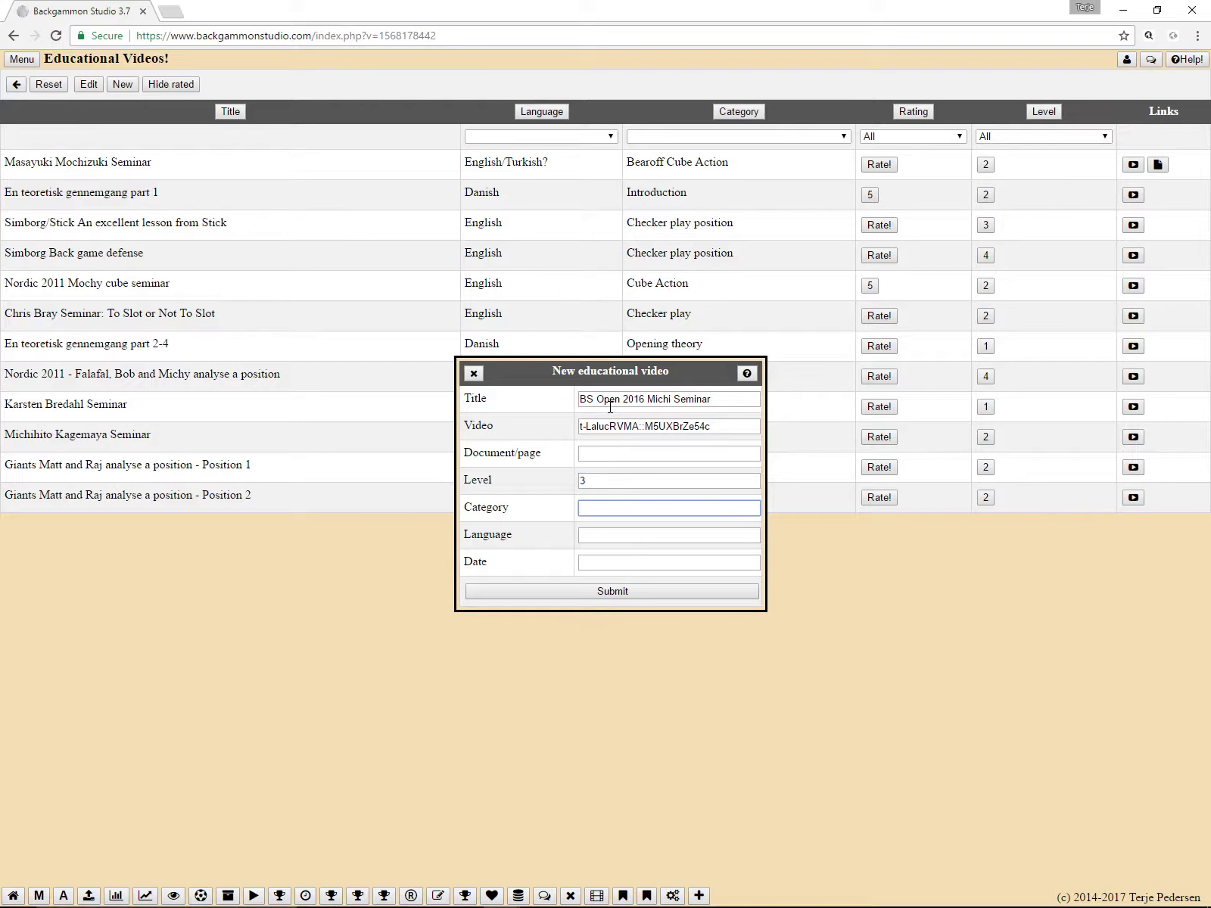
Copy the text "Opening Tips" from the Emacs notes into the new entry's Category.
{"action": "key", "text": "alt+Tab"}
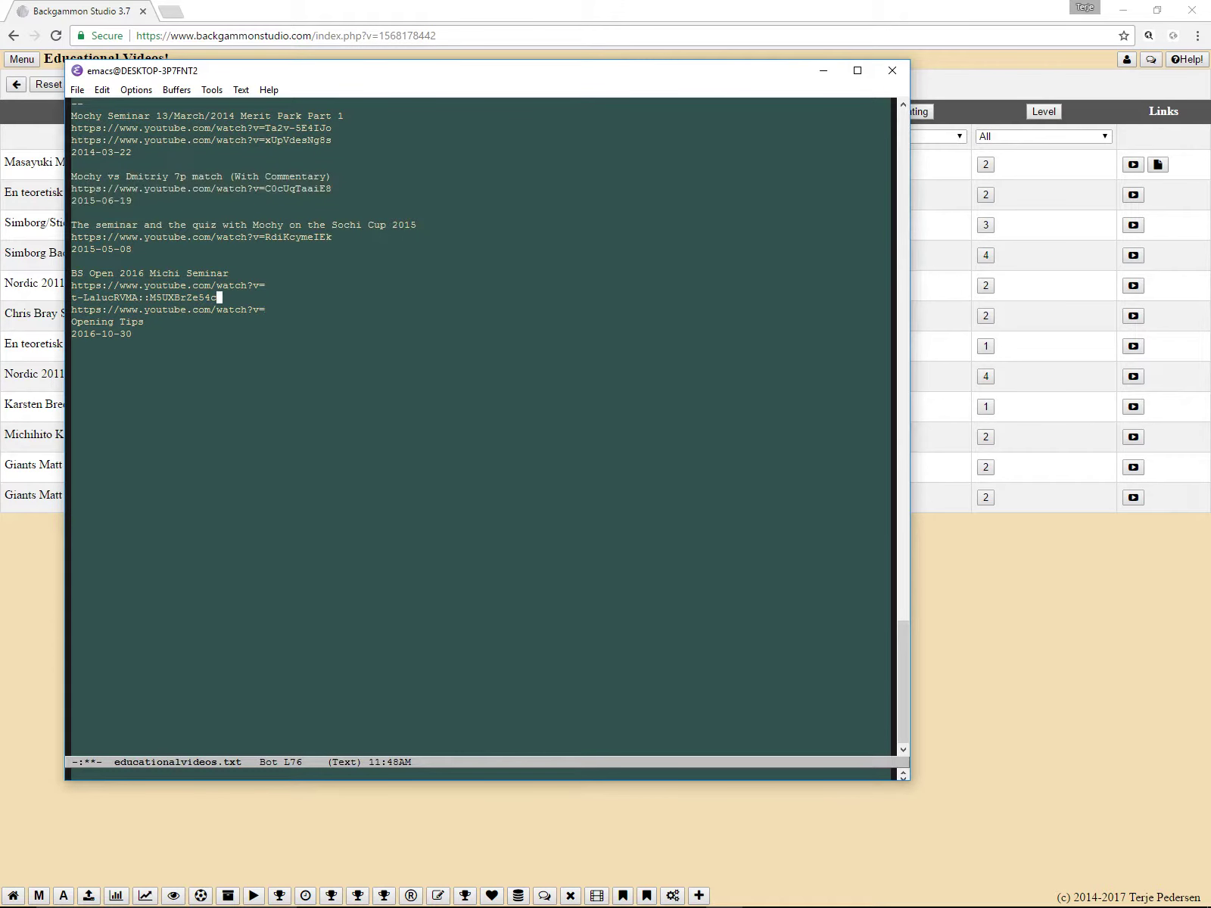
{"action": "key", "text": "Down"}
{"action": "key", "text": "Down"}
{"action": "key", "text": "ctrl+a"}
{"action": "key", "text": "ctrl+c"}
{"action": "key", "text": "ctrl+space"}
{"action": "key", "text": "ctrl+e"}
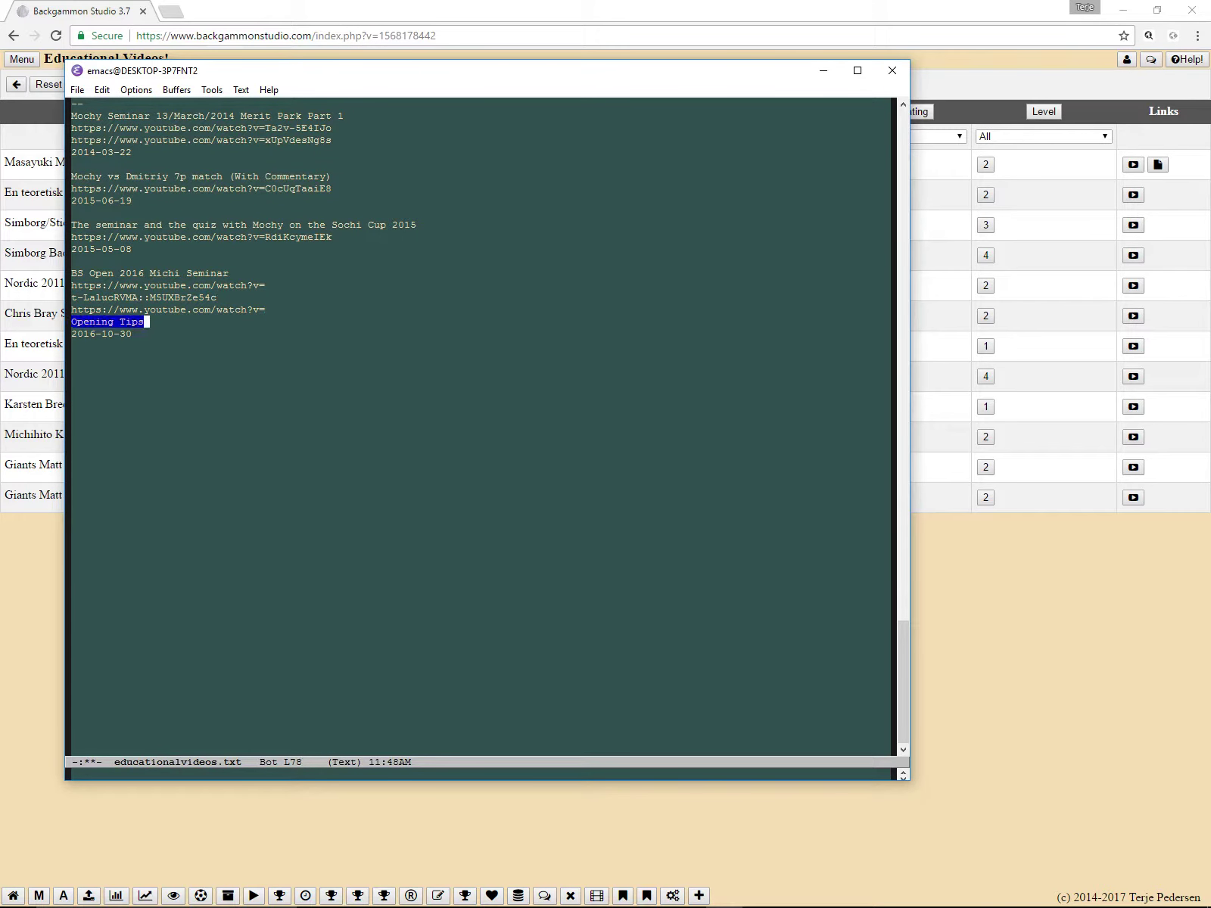
{"action": "key", "text": "alt+w"}
{"action": "key", "text": "alt+Tab"}
{"action": "key", "text": "ctrl+v"}
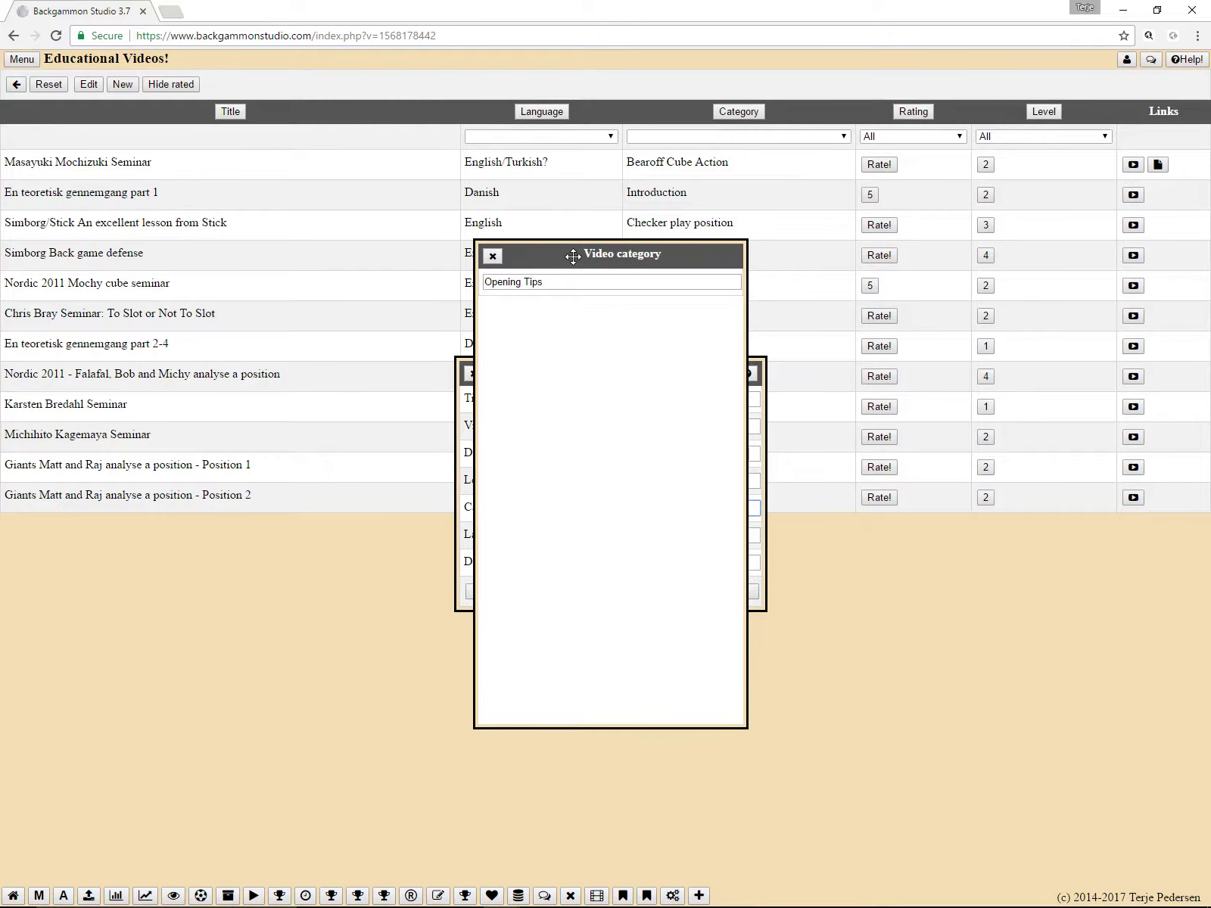
Move the category suggestions and the entry form apart, and replace the category with the existing option Opening theory.
{"action": "left_click_drag", "start_coordinate": [574, 263], "coordinate": [864, 276]}
{"action": "left_click_drag", "start_coordinate": [603, 378], "coordinate": [519, 379]}
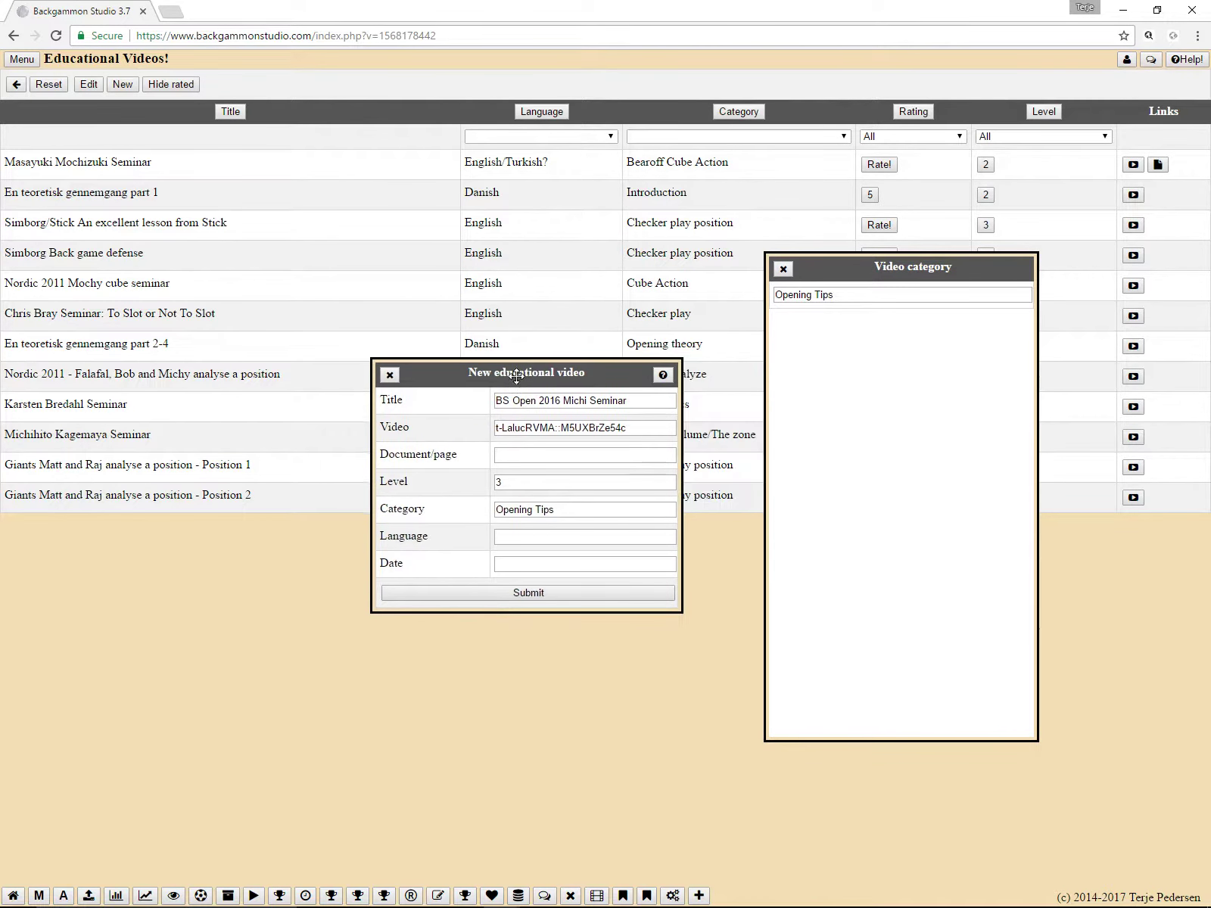
{"action": "left_click", "coordinate": [566, 510]}
{"action": "key", "text": "BackSpace"}
{"action": "key", "text": "BackSpace"}
{"action": "key", "text": "BackSpace"}
{"action": "key", "text": "BackSpace"}
{"action": "key", "text": "BackSpace"}
{"action": "key", "text": "BackSpace"}
{"action": "key", "text": "BackSpace"}
{"action": "key", "text": "BackSpace"}
{"action": "key", "text": "BackSpace"}
{"action": "key", "text": "BackSpace"}
{"action": "key", "text": "BackSpace"}
{"action": "key", "text": "BackSpace"}
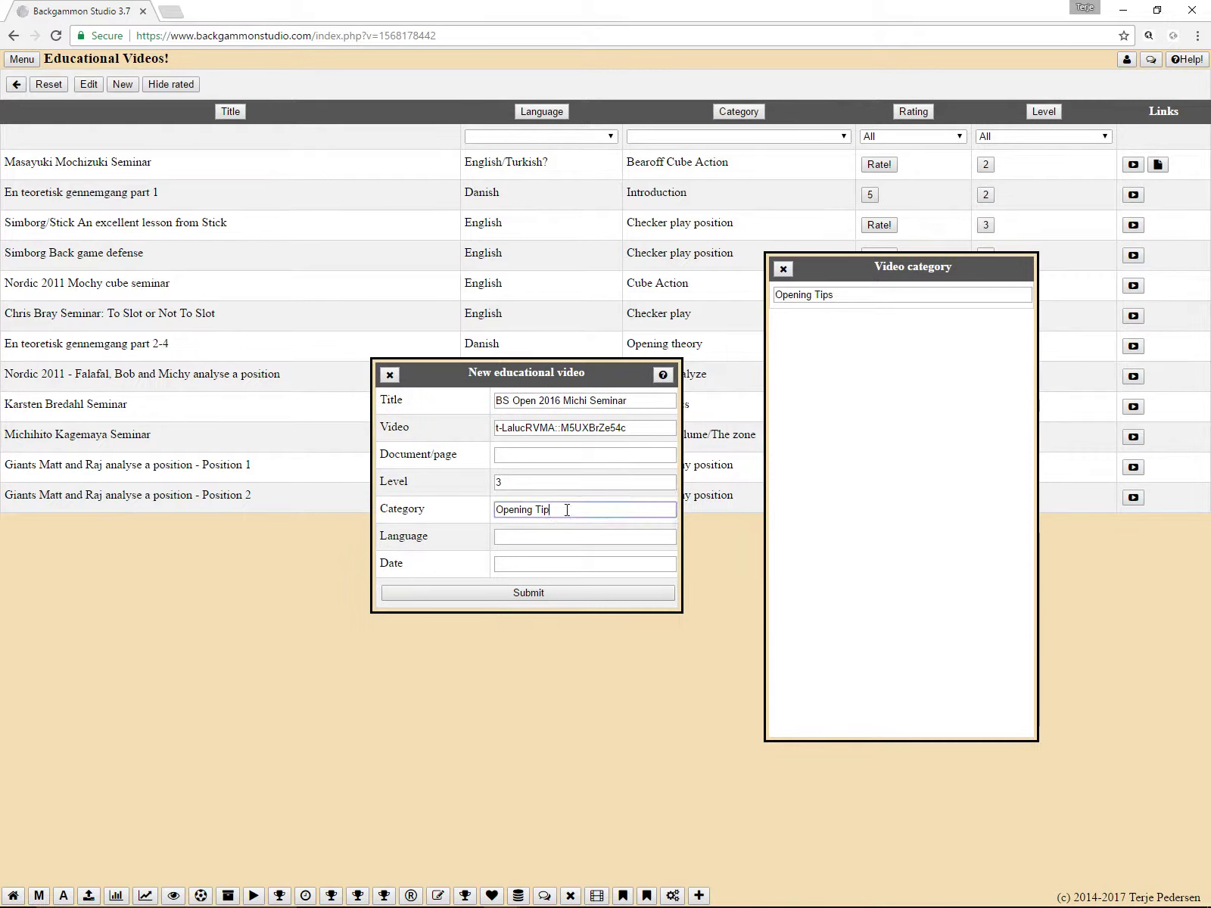
{"action": "type", "text": "Open"}
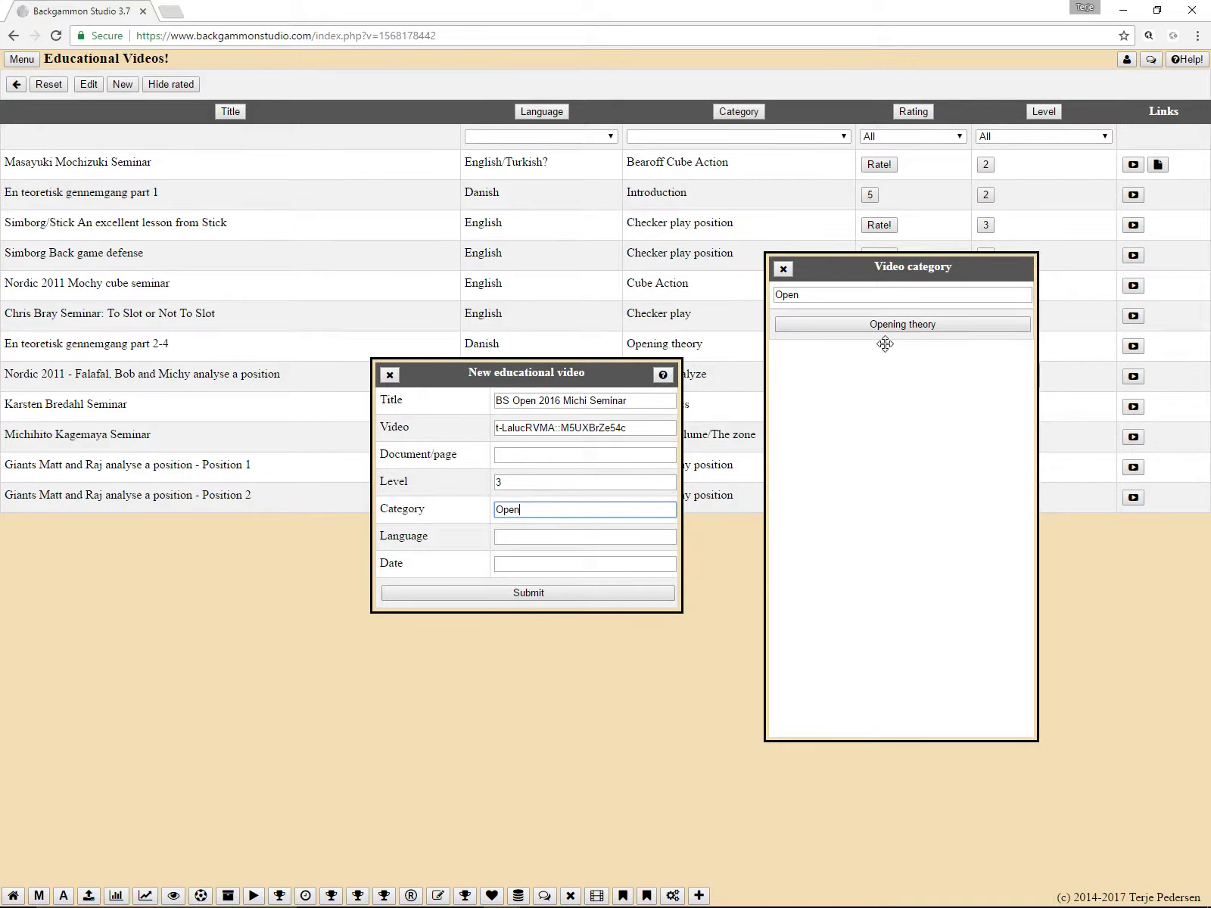
{"action": "left_click", "coordinate": [885, 326]}
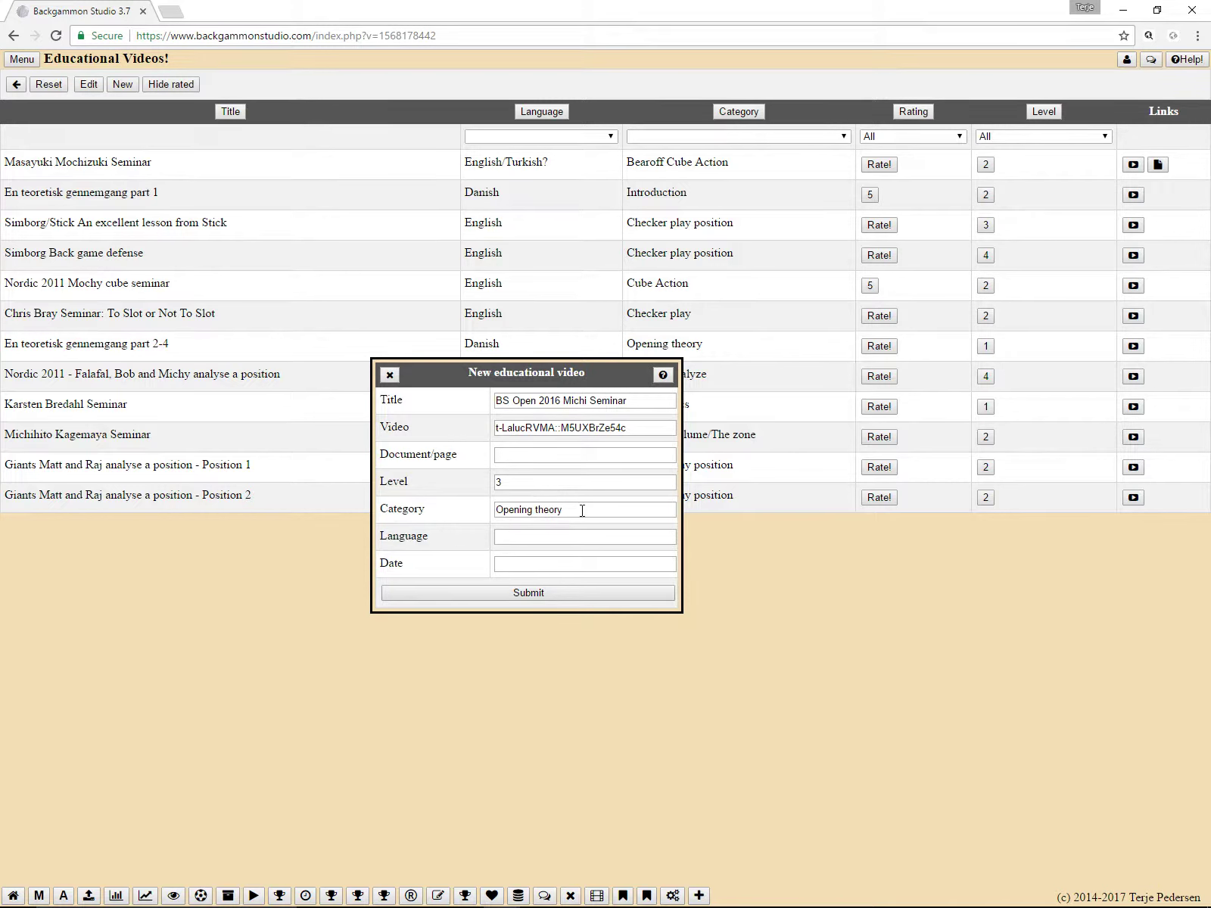
Check the options in the list's category filter and set the new entry's language to English.
{"action": "left_click", "coordinate": [794, 137]}
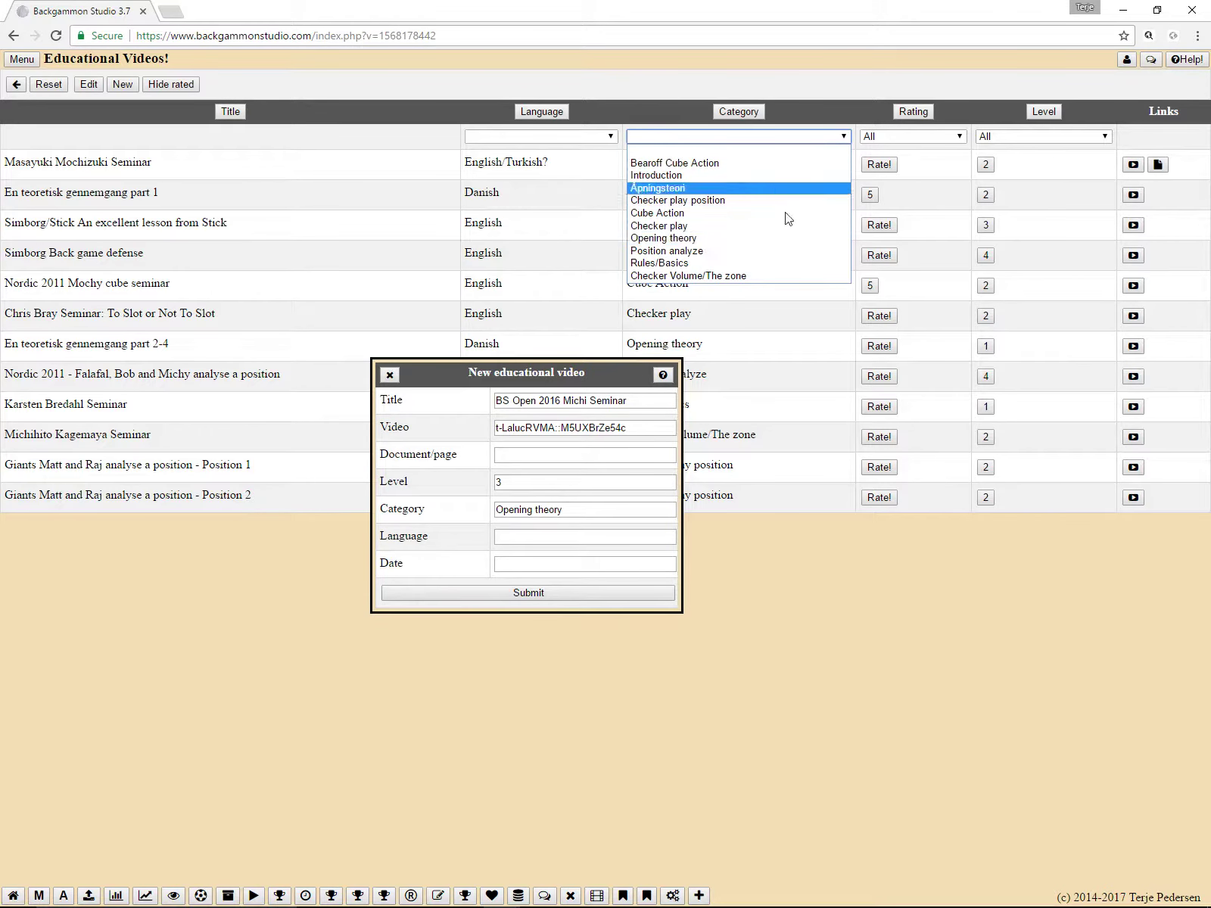
{"action": "left_click", "coordinate": [861, 606]}
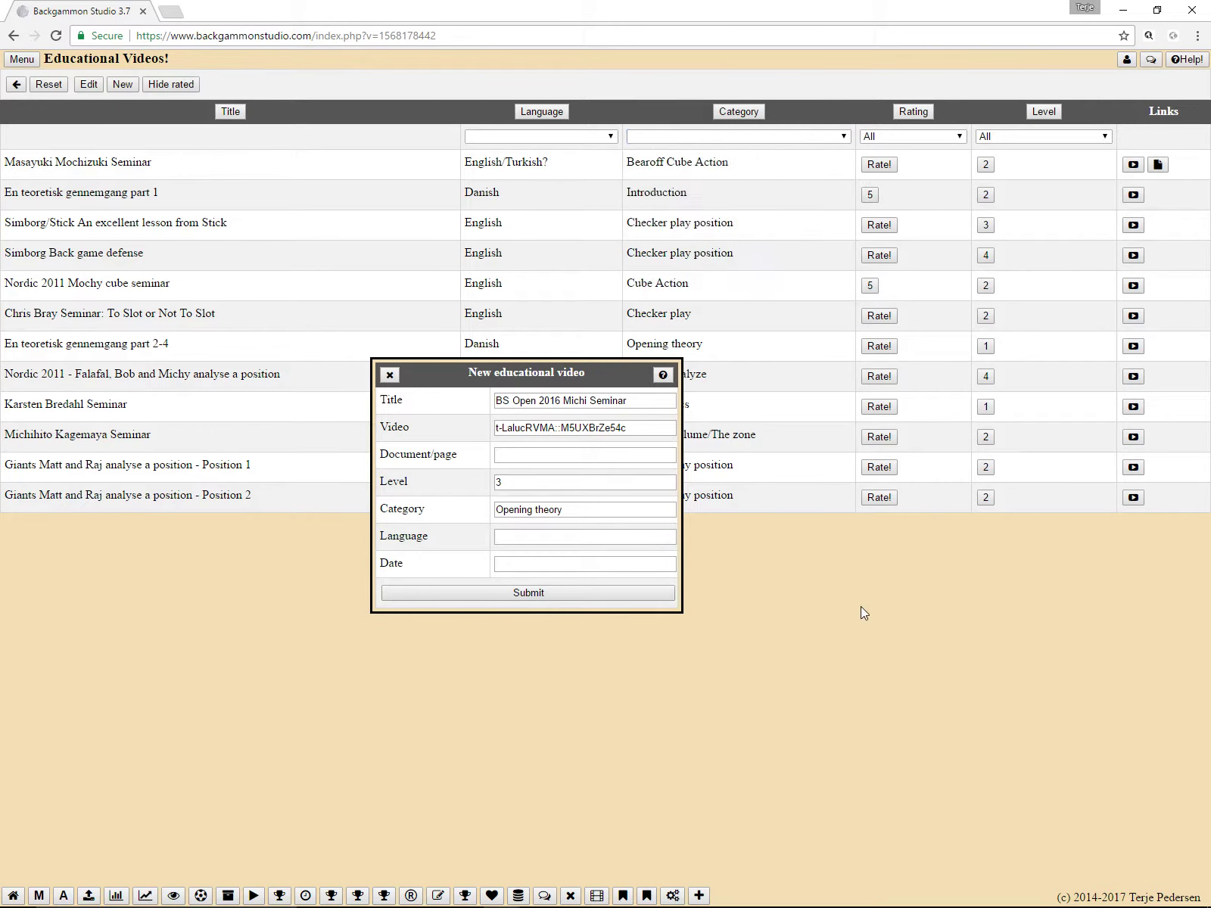
{"action": "left_click", "coordinate": [522, 538]}
{"action": "type", "text": "Eng"}
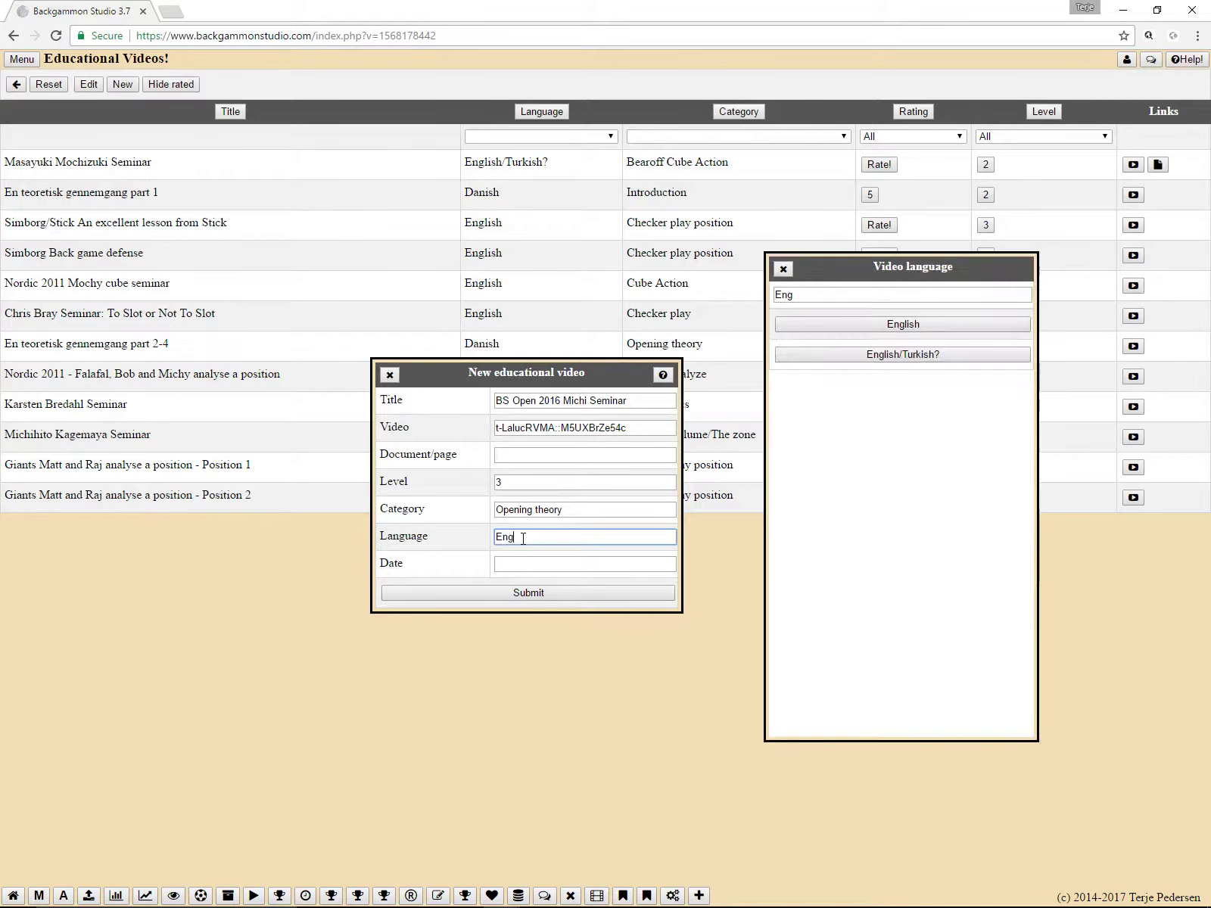
{"action": "left_click", "coordinate": [868, 325]}
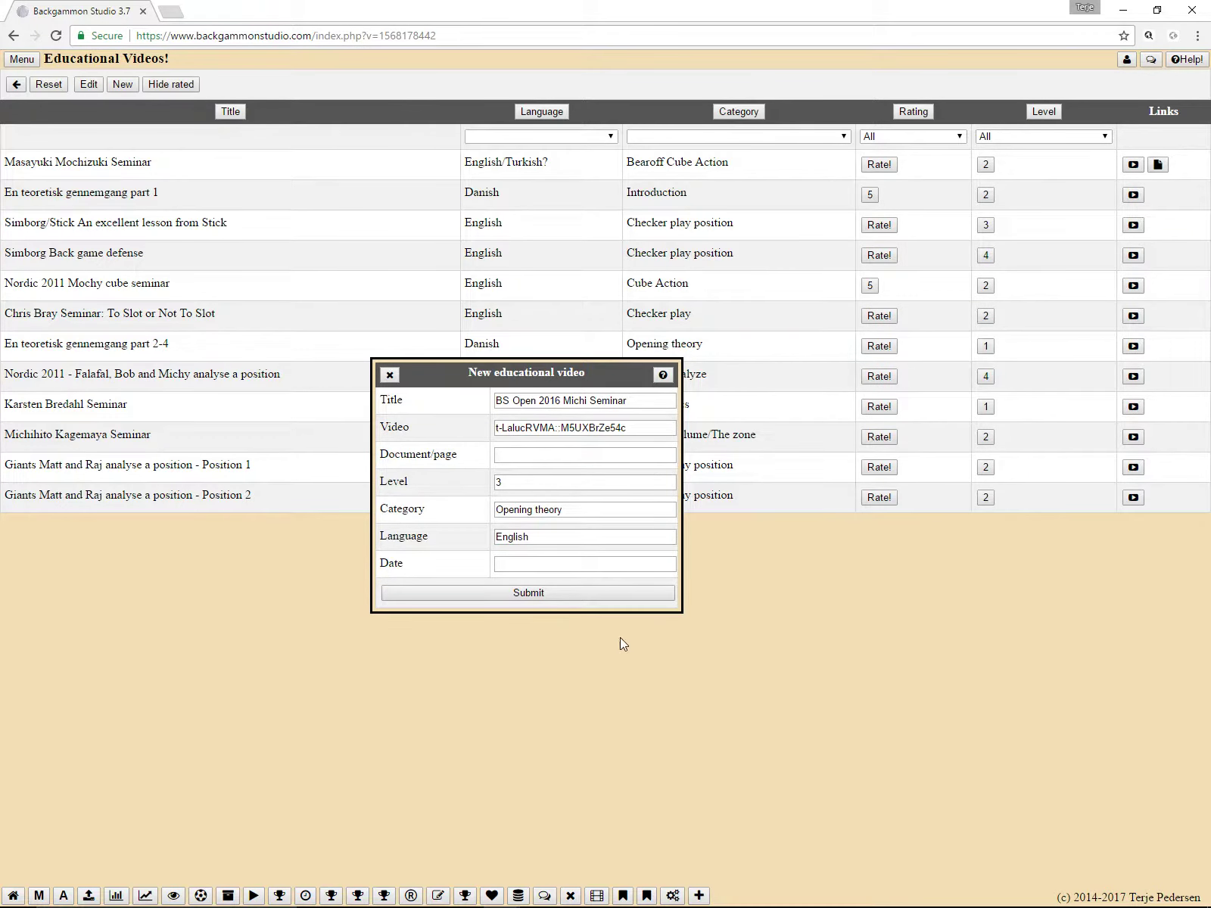
Copy the date 2016-10-30 from the Emacs notes into the new entry, submit it and close the video player.
{"action": "left_click", "coordinate": [554, 564]}
{"action": "key", "text": "alt+Tab"}
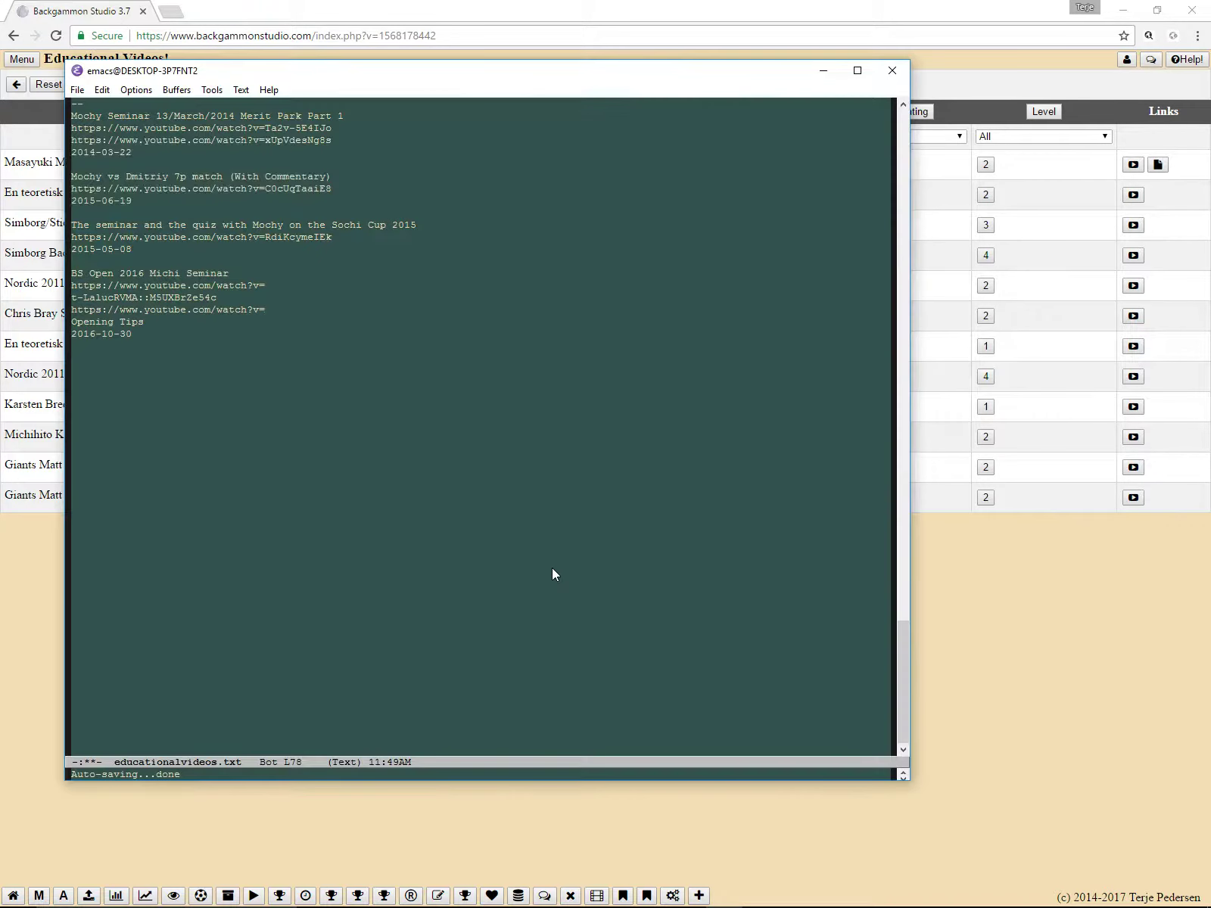
{"action": "key", "text": "ctrl+space"}
{"action": "key", "text": "ctrl+e"}
{"action": "key", "text": "ctrl+c"}
{"action": "key", "text": "alt+w"}
{"action": "key", "text": "alt+Tab"}
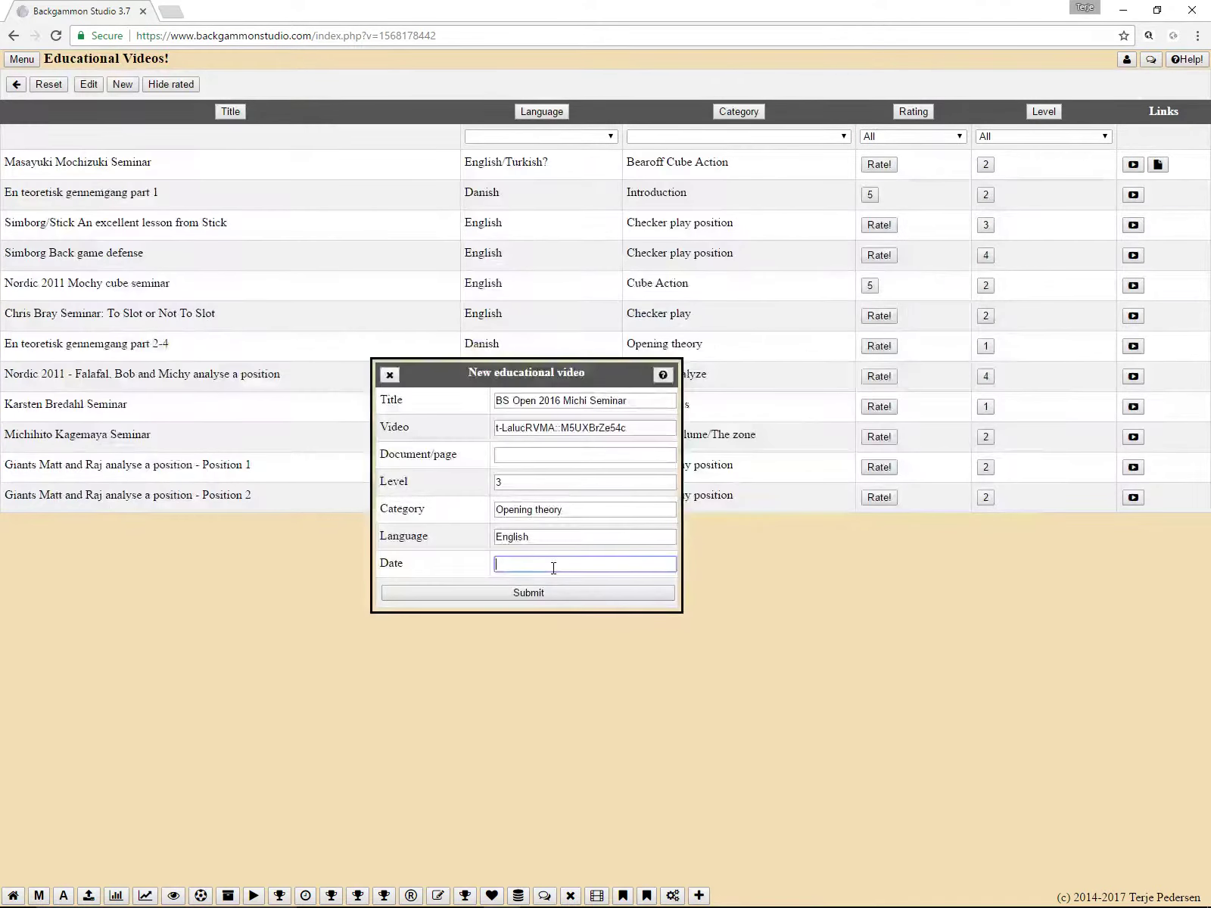
{"action": "key", "text": "ctrl+v"}
{"action": "left_click", "coordinate": [506, 592]}
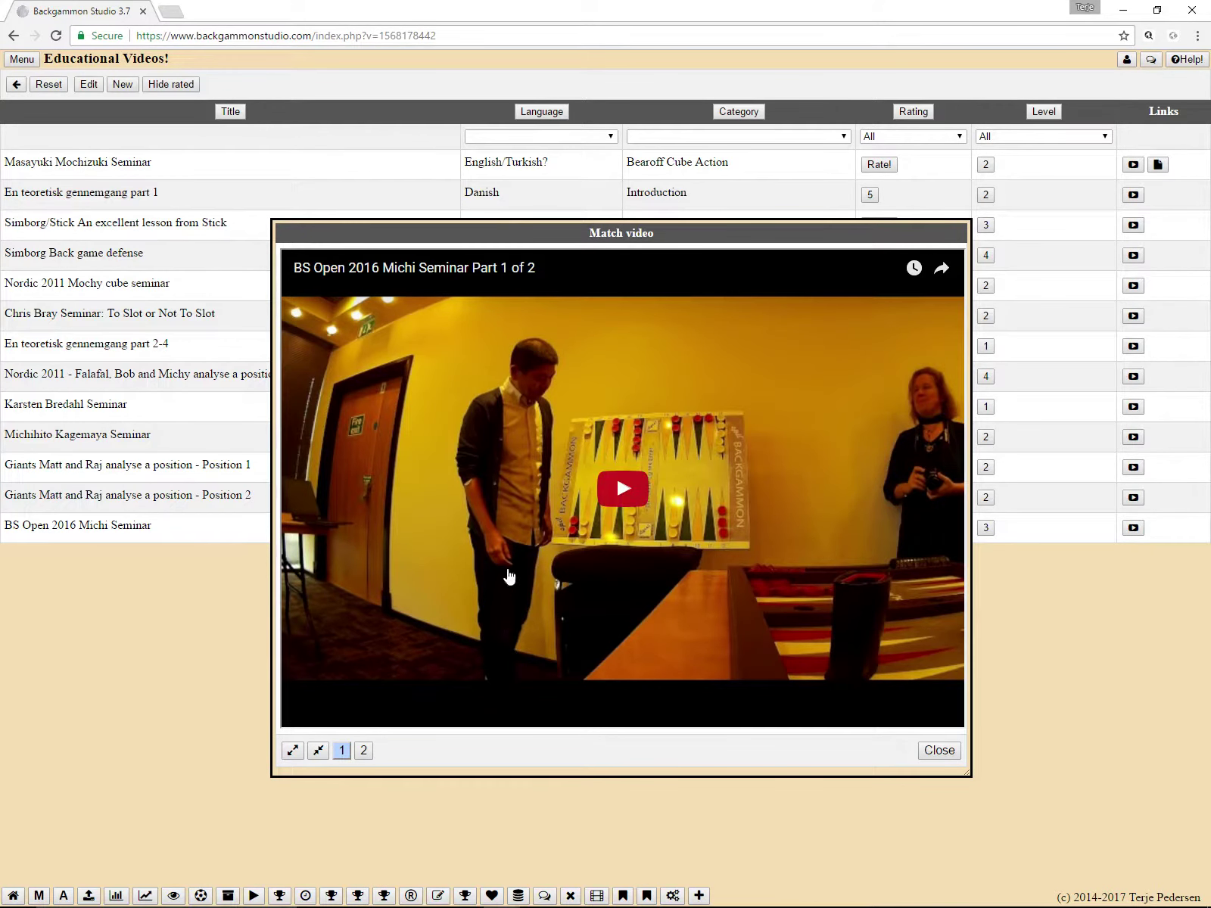
{"action": "left_click", "coordinate": [935, 751]}
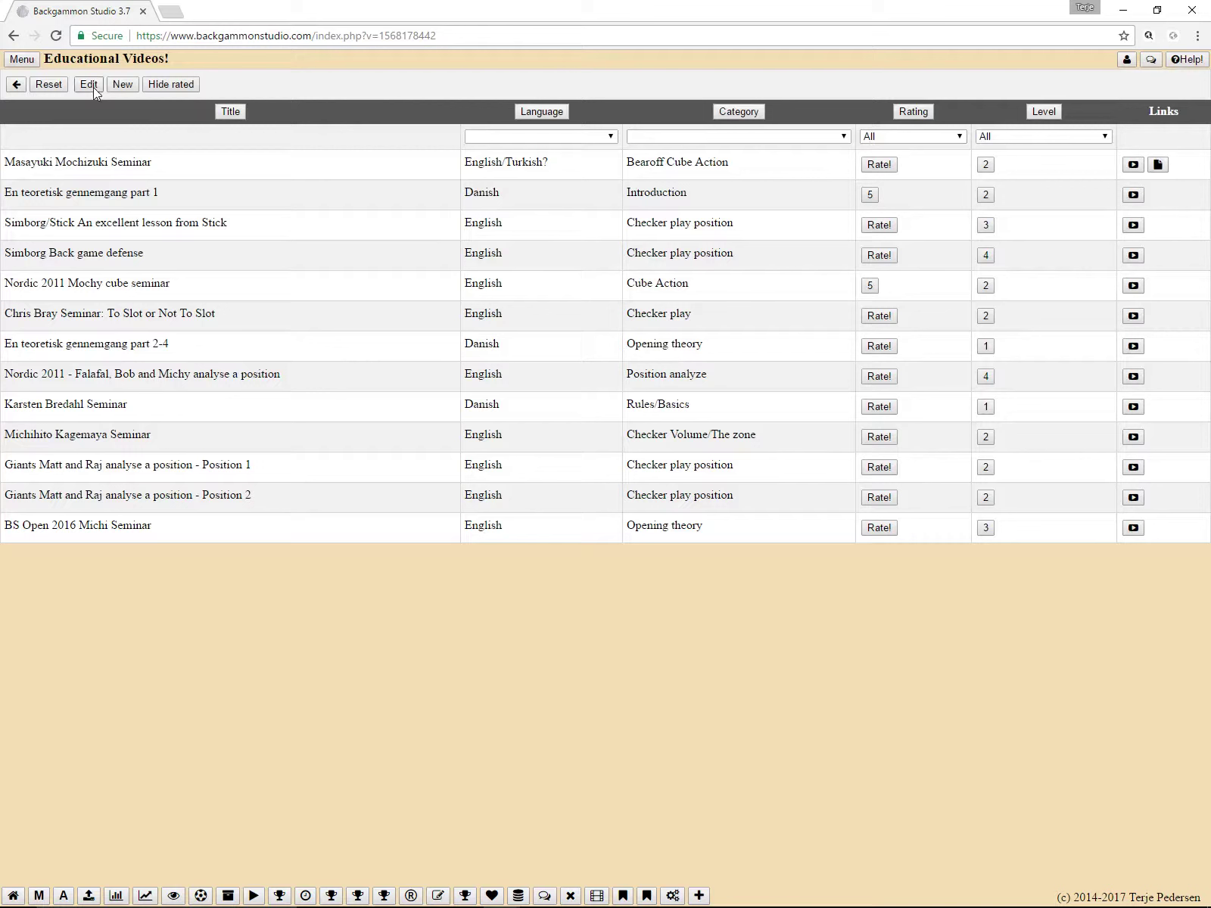
Read the help text of the new educational video form and close both the help and the form.
{"action": "left_click", "coordinate": [121, 84]}
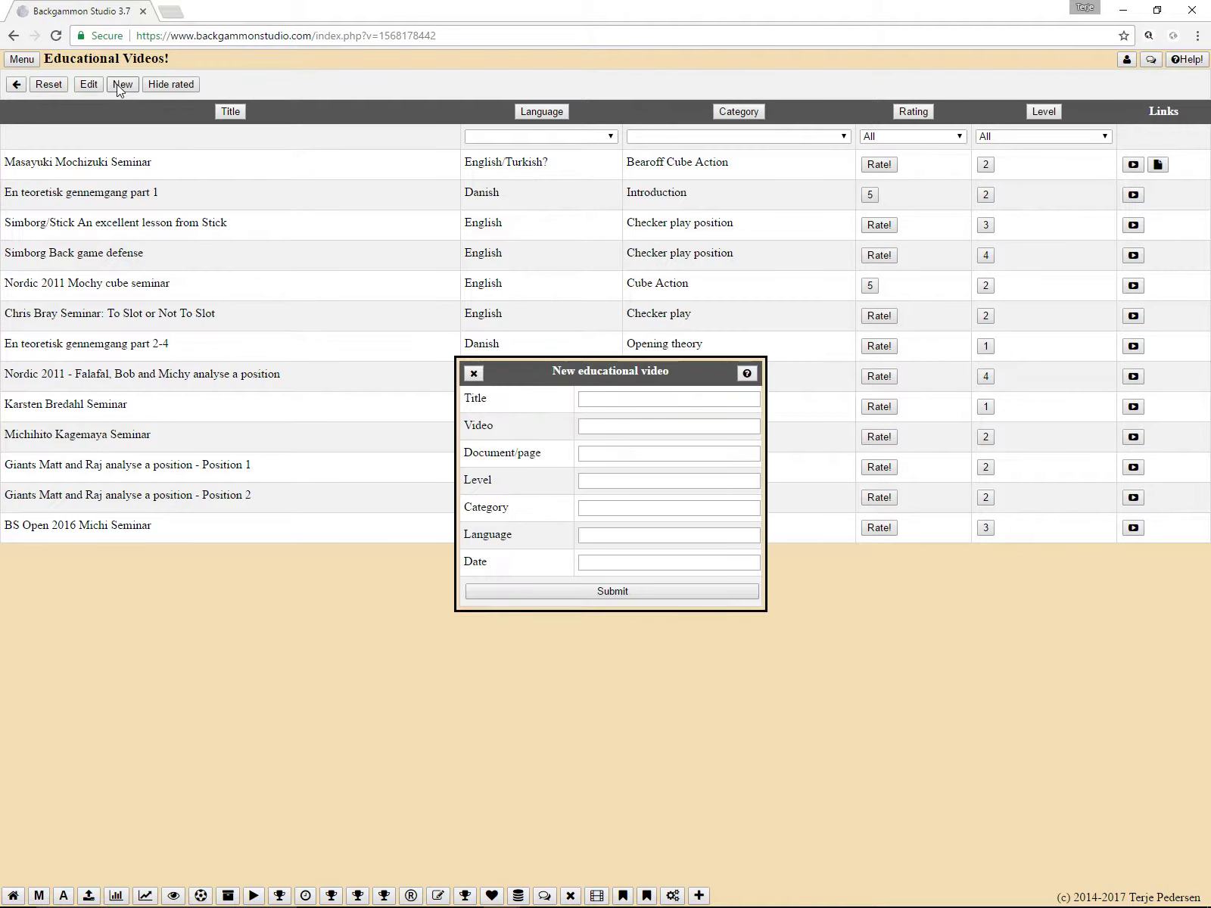
{"action": "left_click", "coordinate": [747, 374]}
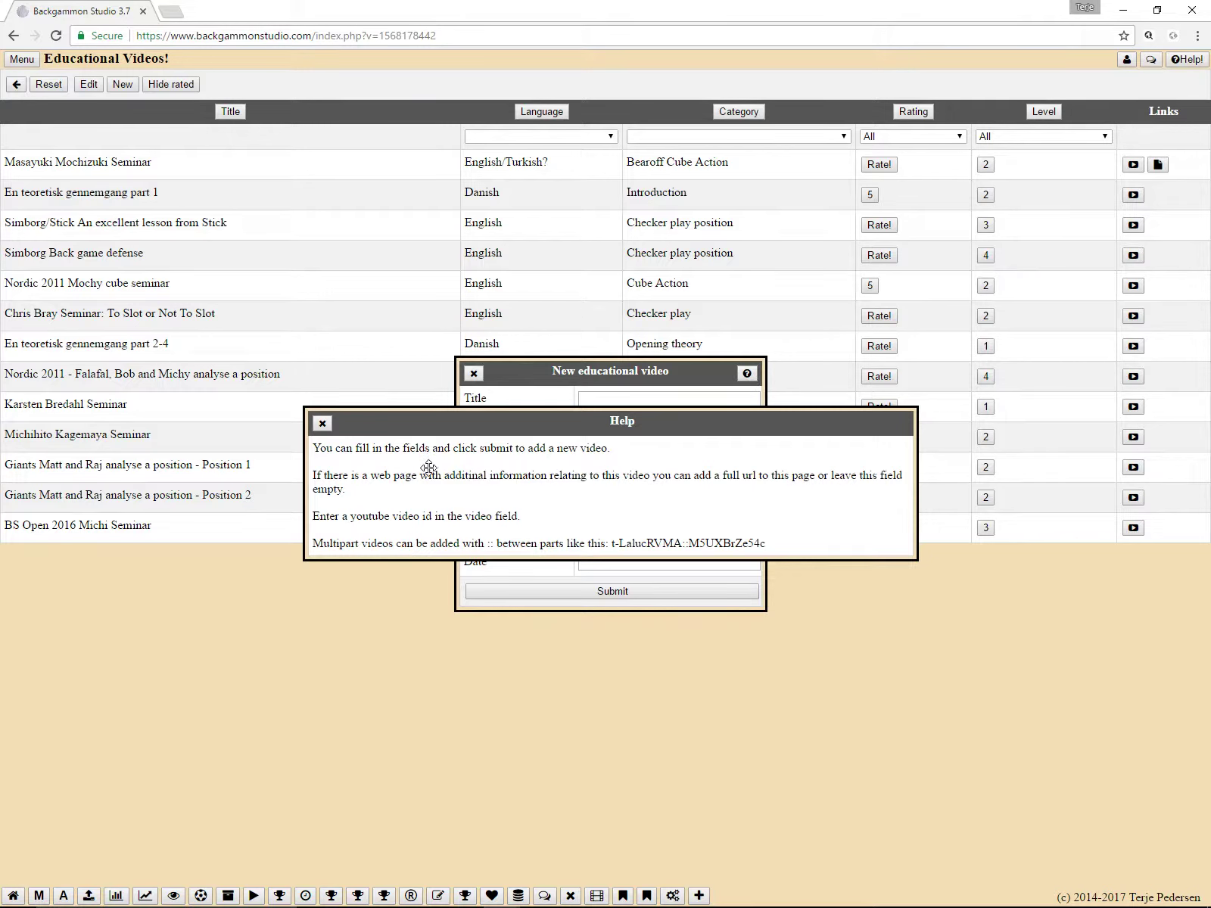
{"action": "left_click", "coordinate": [321, 424]}
{"action": "left_click", "coordinate": [473, 373]}
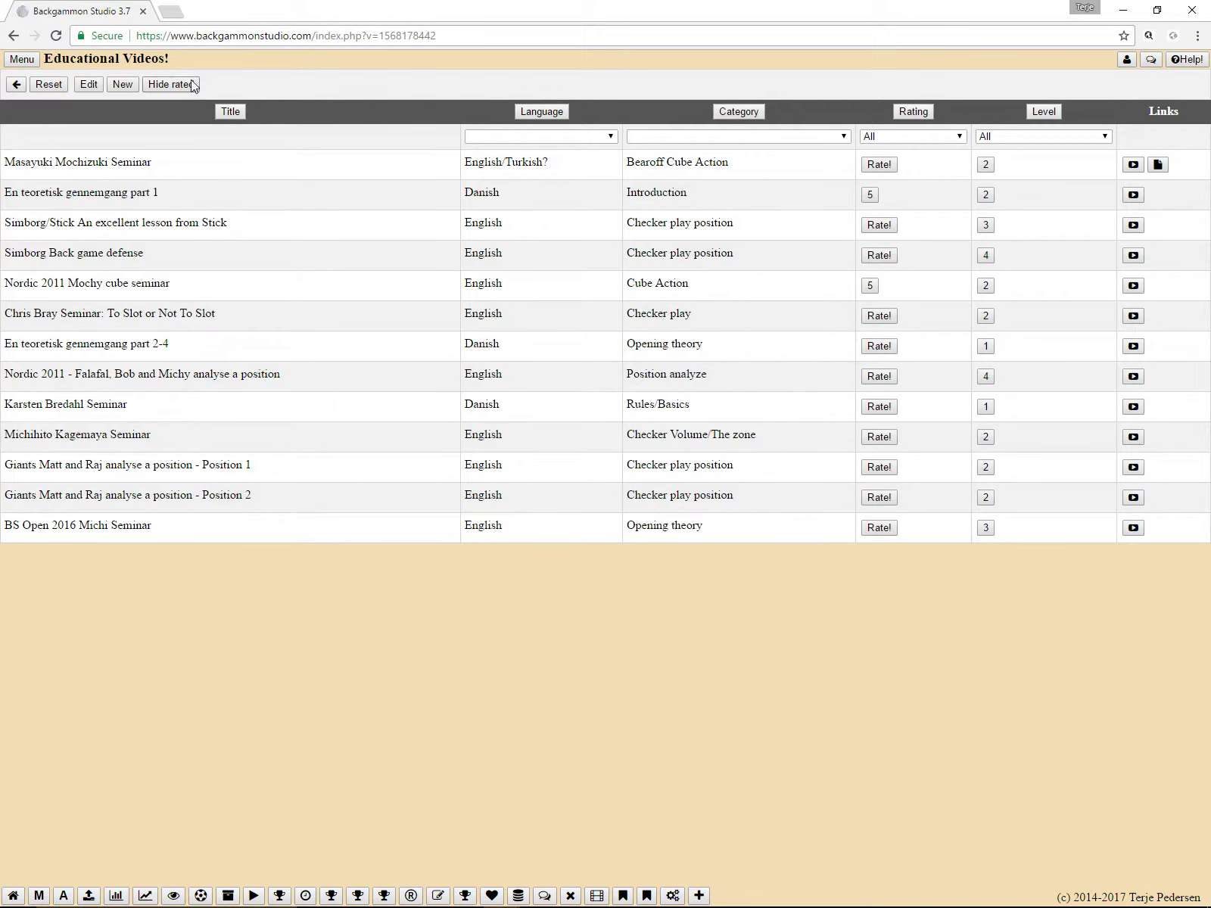
Open the title of the BS Open 2016 Michi Seminar video for editing, cancel the edit and reset the list.
{"action": "left_click", "coordinate": [88, 85]}
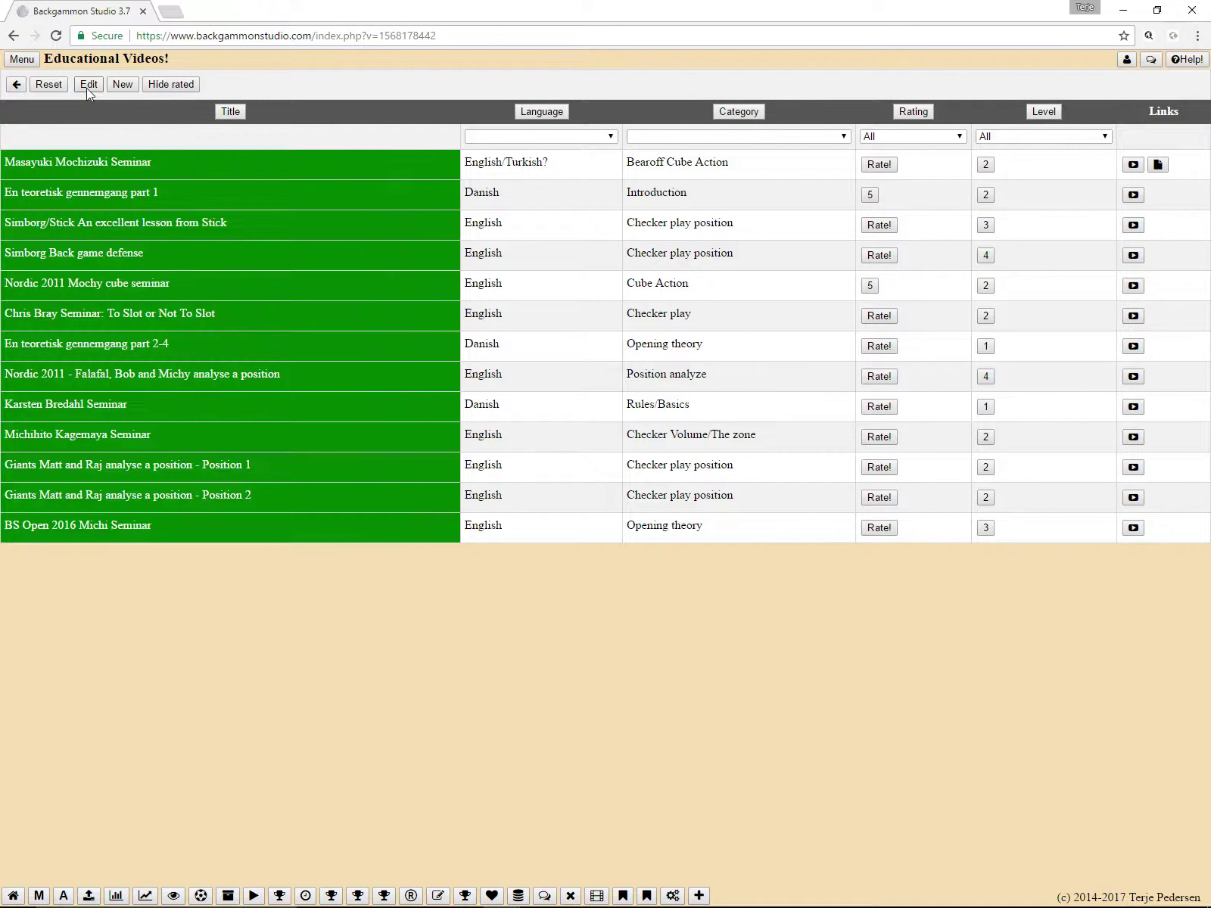
{"action": "left_click", "coordinate": [112, 524]}
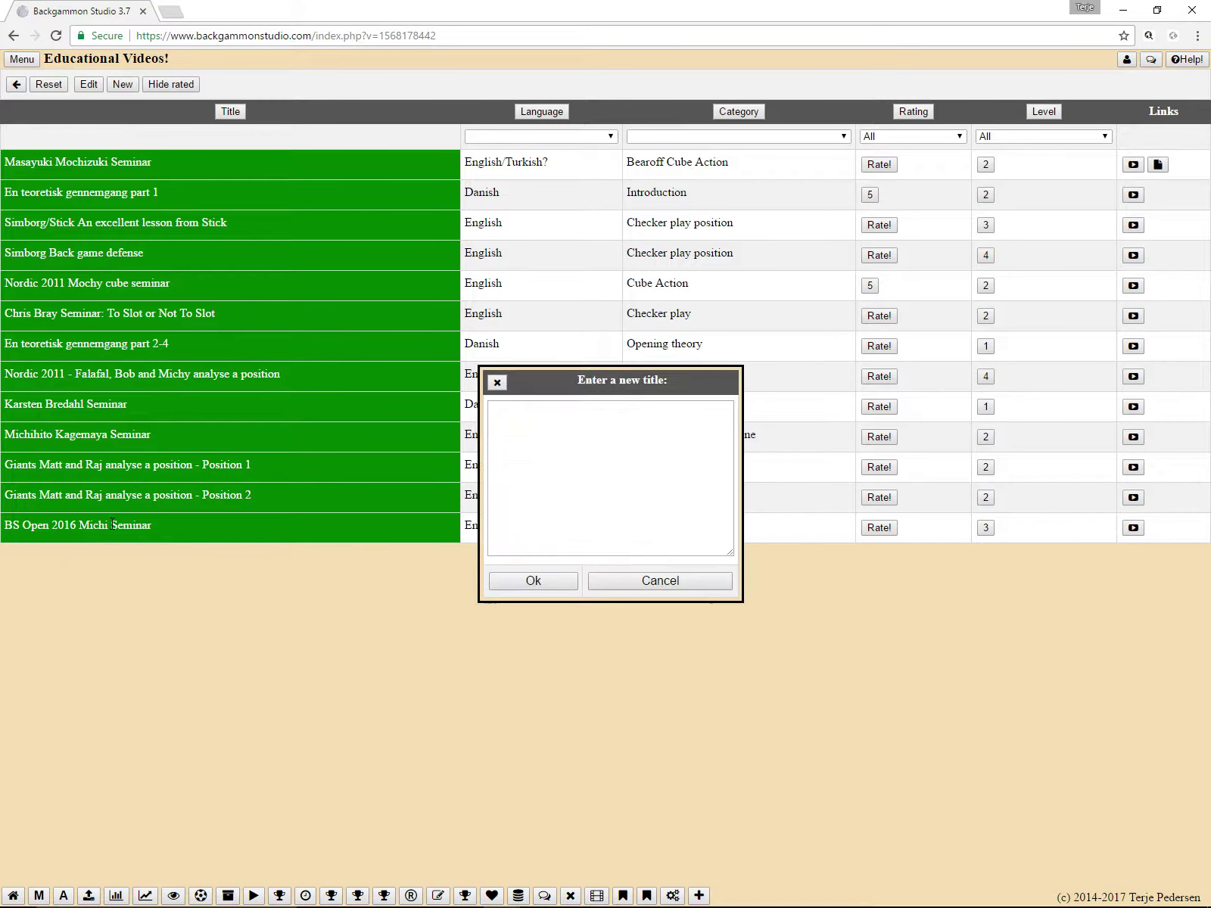
{"action": "left_click", "coordinate": [497, 384]}
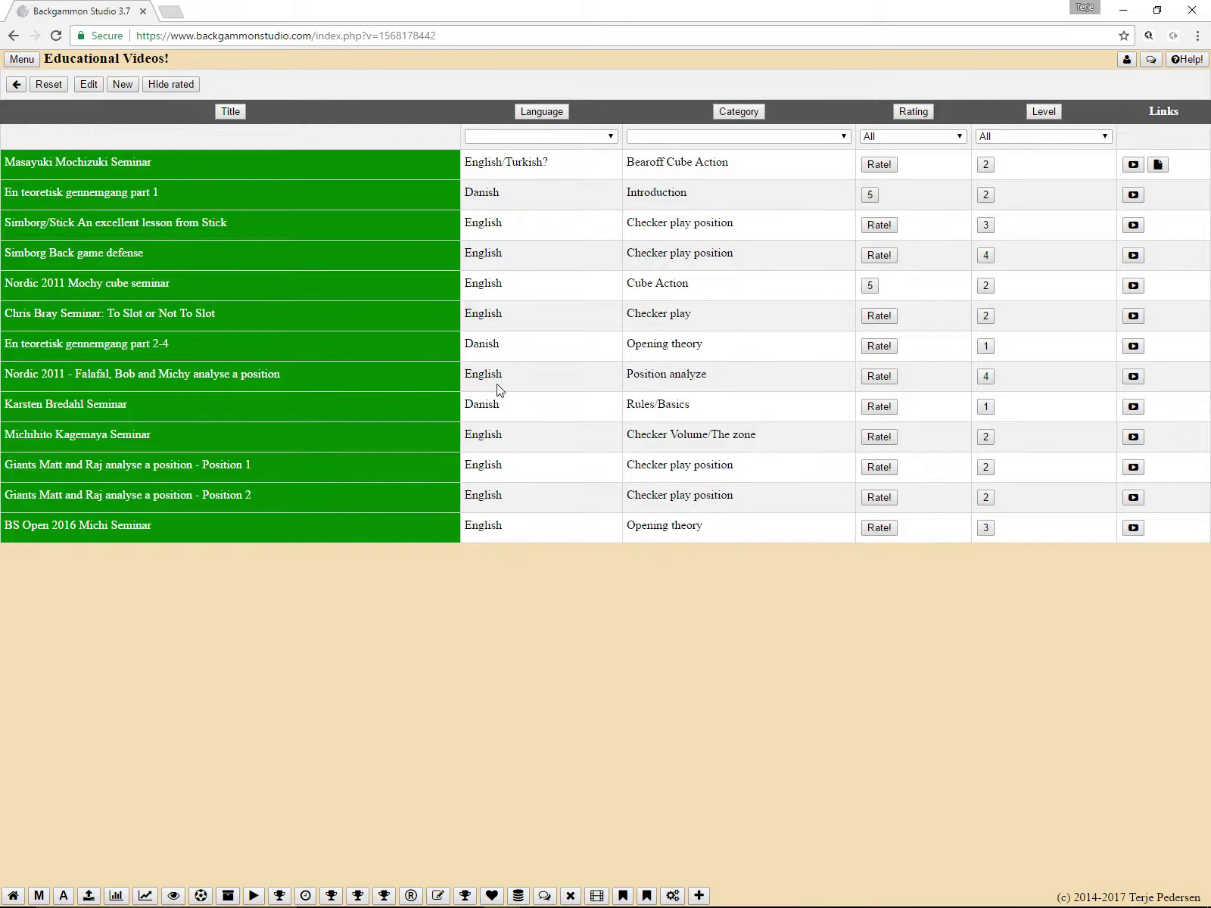
{"action": "left_click", "coordinate": [53, 86]}
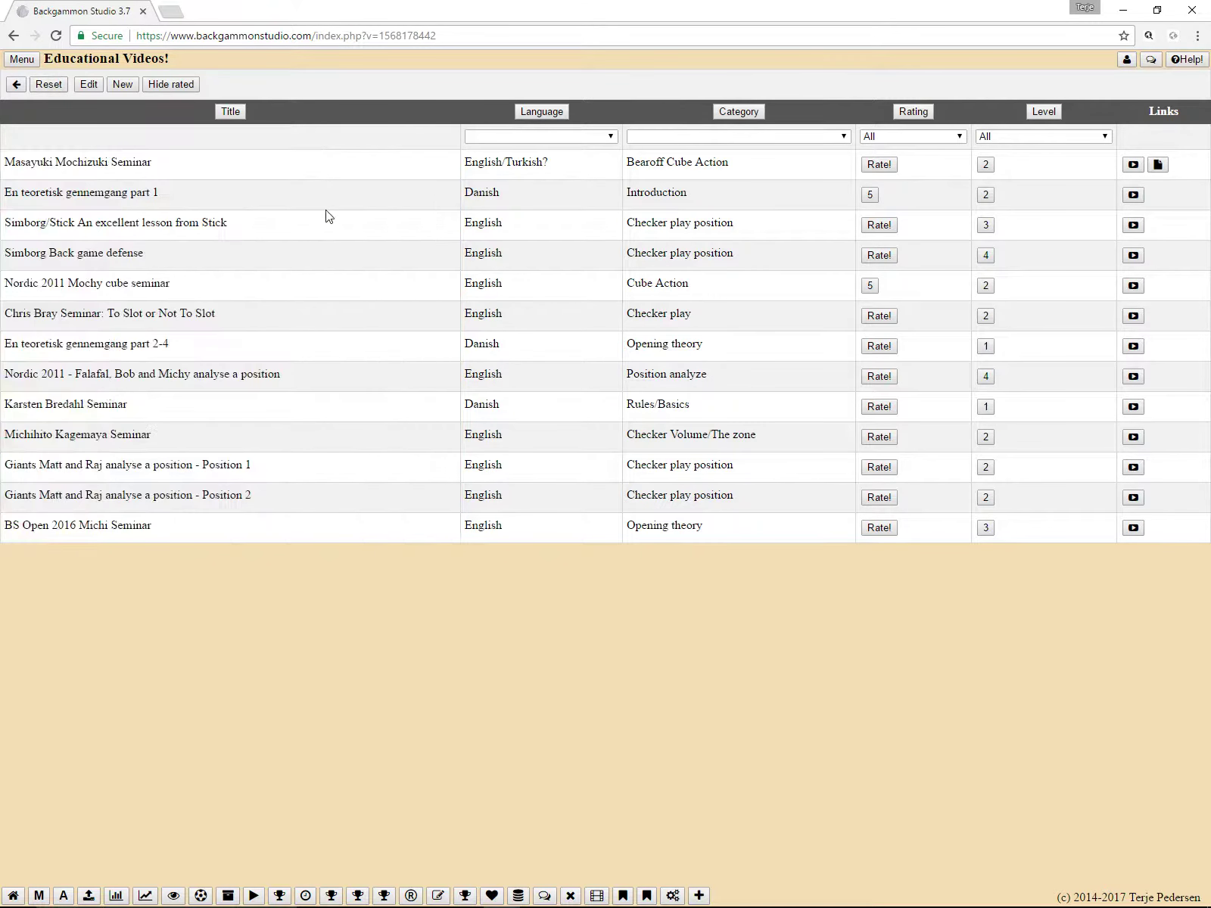